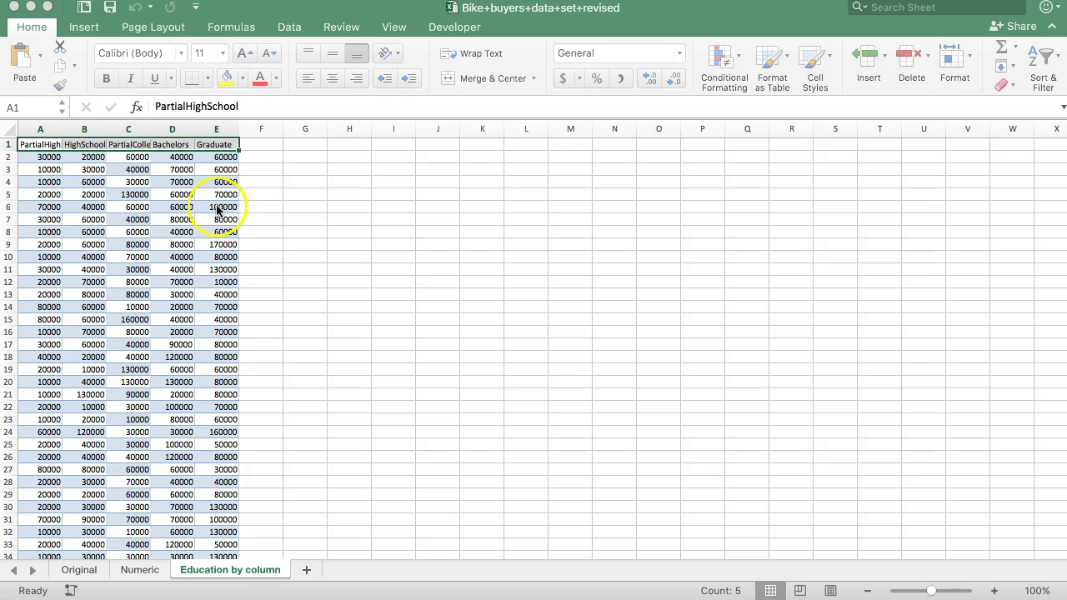
Look over the PartialHighSchool, HighSchool and PartialCollege columns.
{"action": "left_click", "coordinate": [46, 127]}
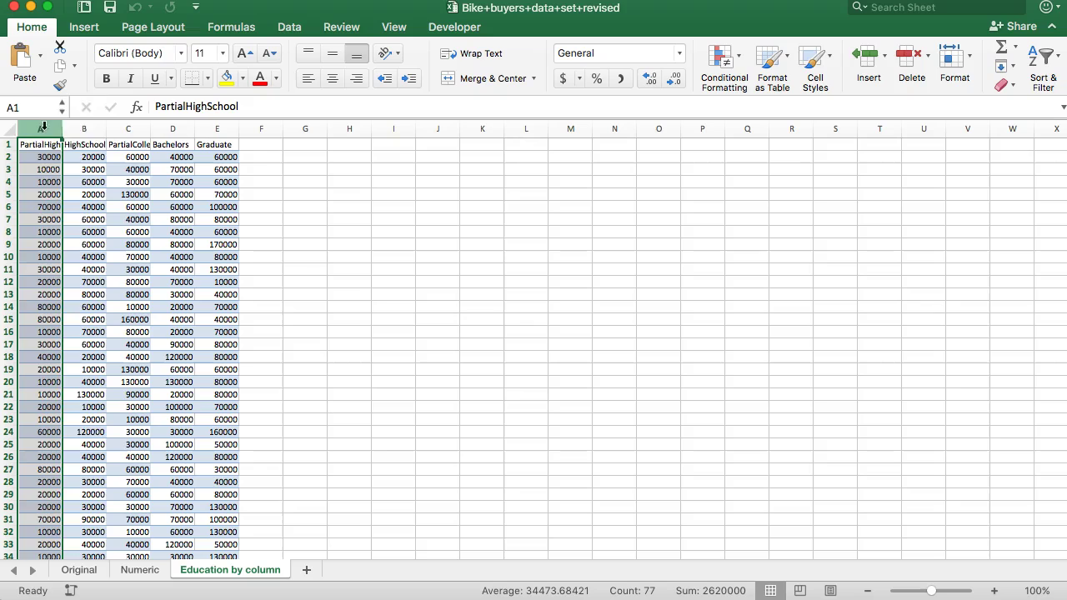
{"action": "left_click", "coordinate": [92, 127]}
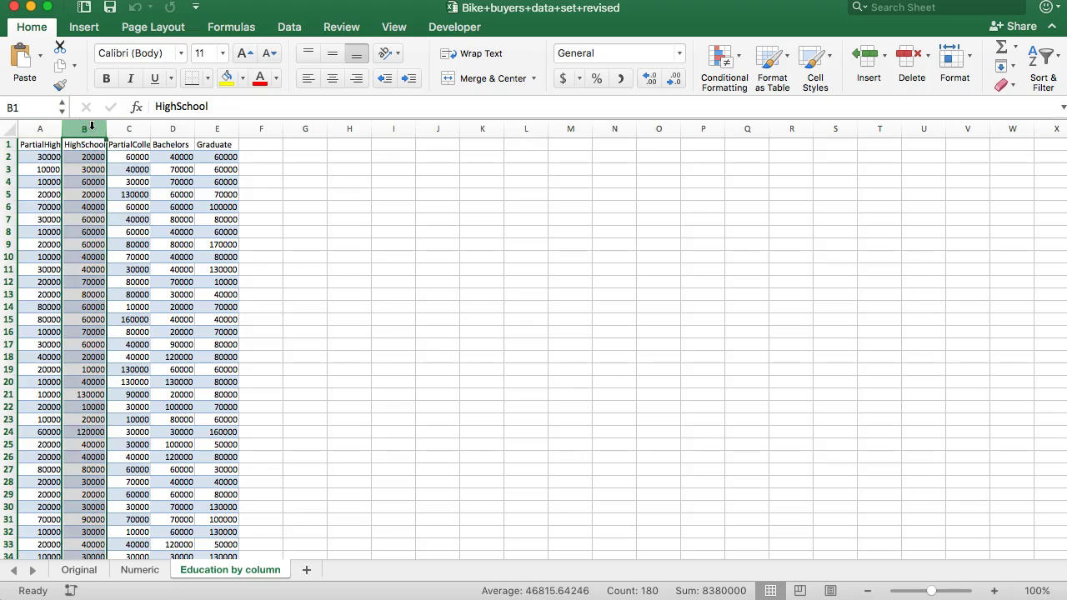
{"action": "left_click", "coordinate": [40, 127]}
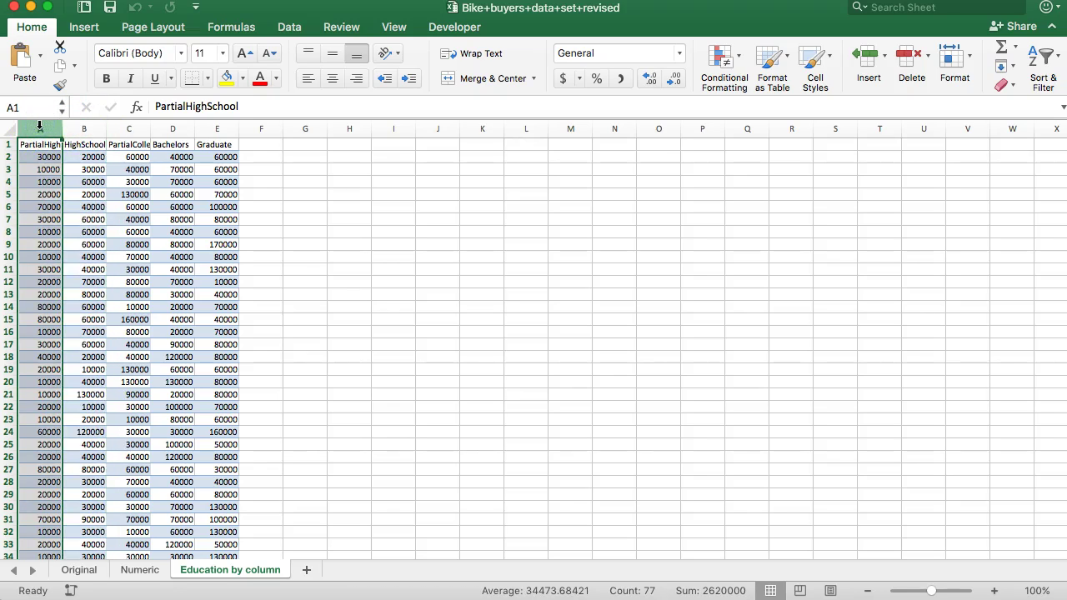
{"action": "left_click_drag", "start_coordinate": [128, 126], "coordinate": [83, 125]}
{"action": "left_click", "coordinate": [83, 127]}
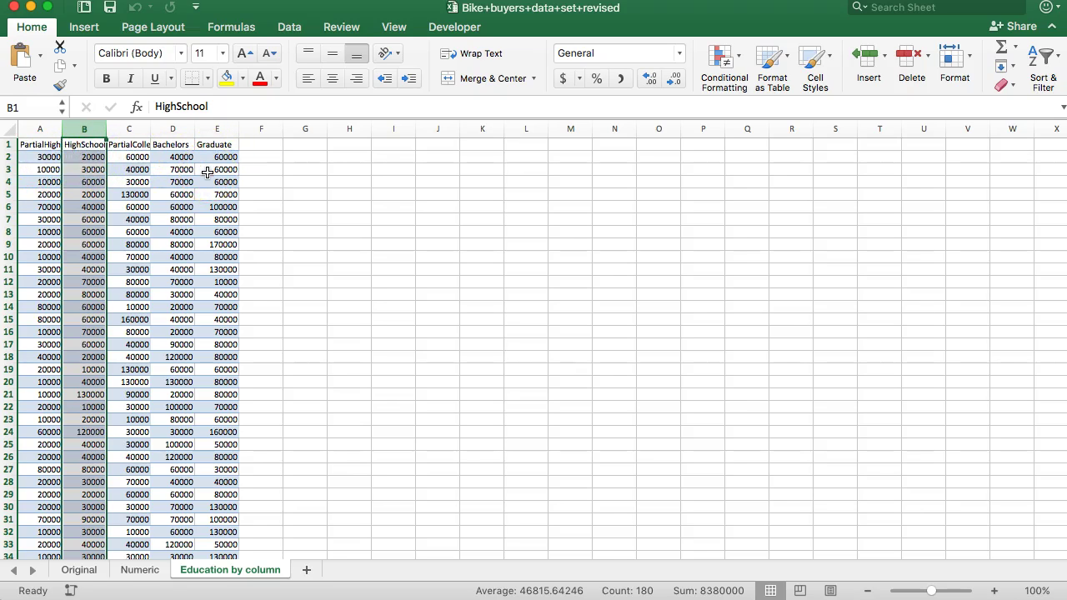
Paste the five education headers from A1:E1 transposed down column G starting at G2.
{"action": "left_click_drag", "start_coordinate": [33, 144], "coordinate": [218, 143]}
{"action": "key", "text": "super+c"}
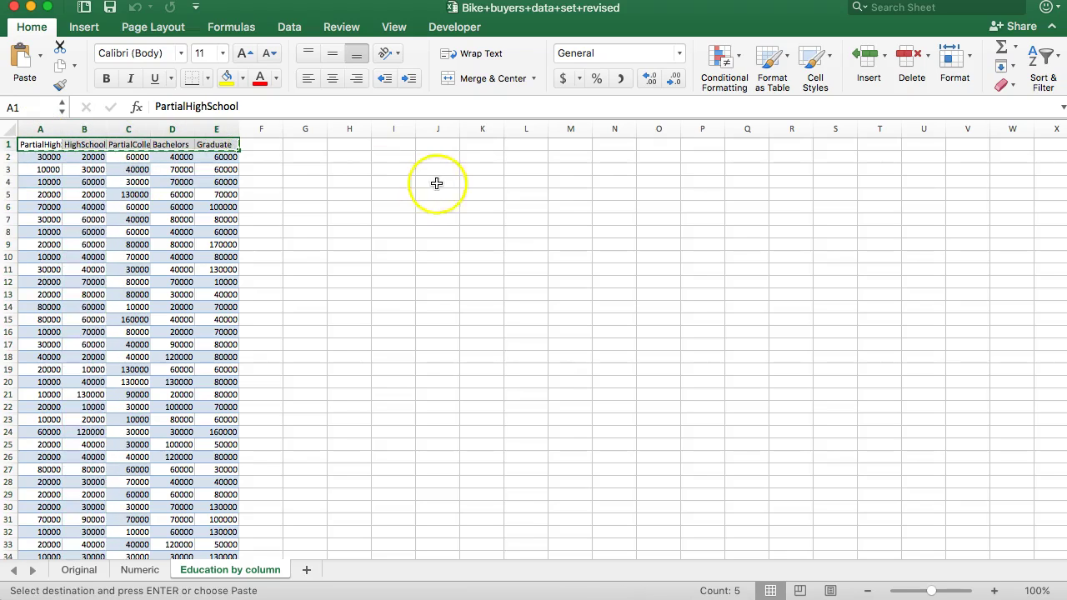
{"action": "left_click", "coordinate": [311, 160]}
{"action": "left_click", "coordinate": [39, 55]}
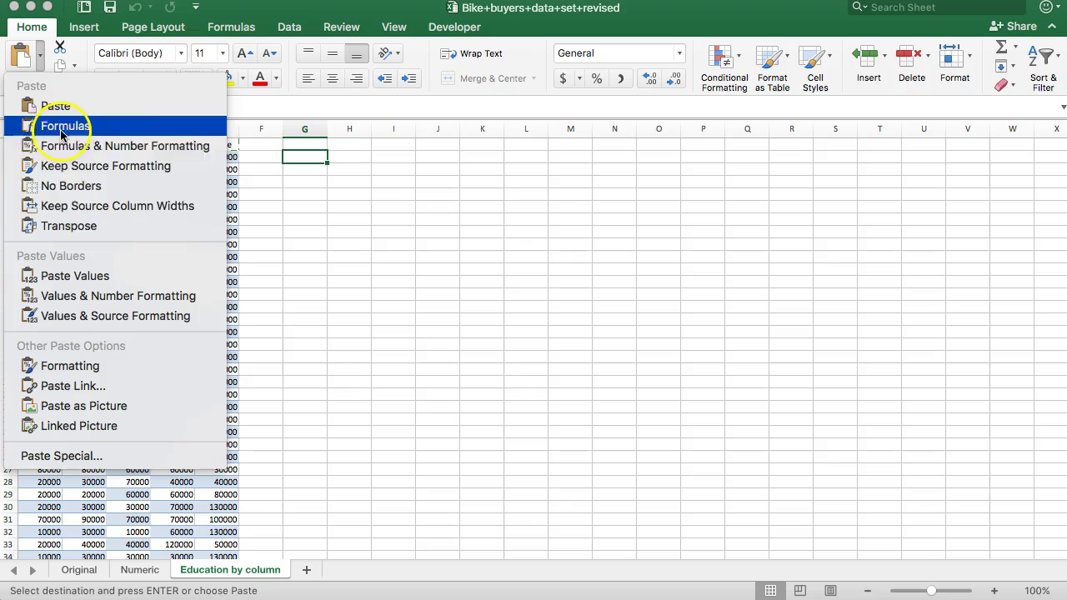
{"action": "left_click", "coordinate": [70, 227]}
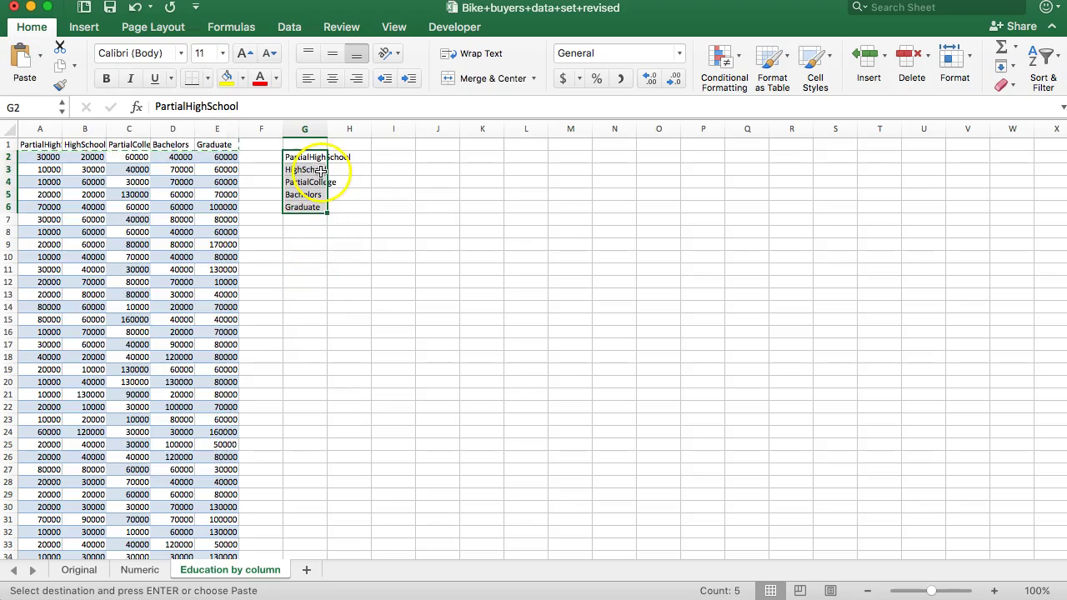
Copy that list one row lower into column H, then clear H7 and G2.
{"action": "key", "text": "super+c"}
{"action": "left_click", "coordinate": [350, 170]}
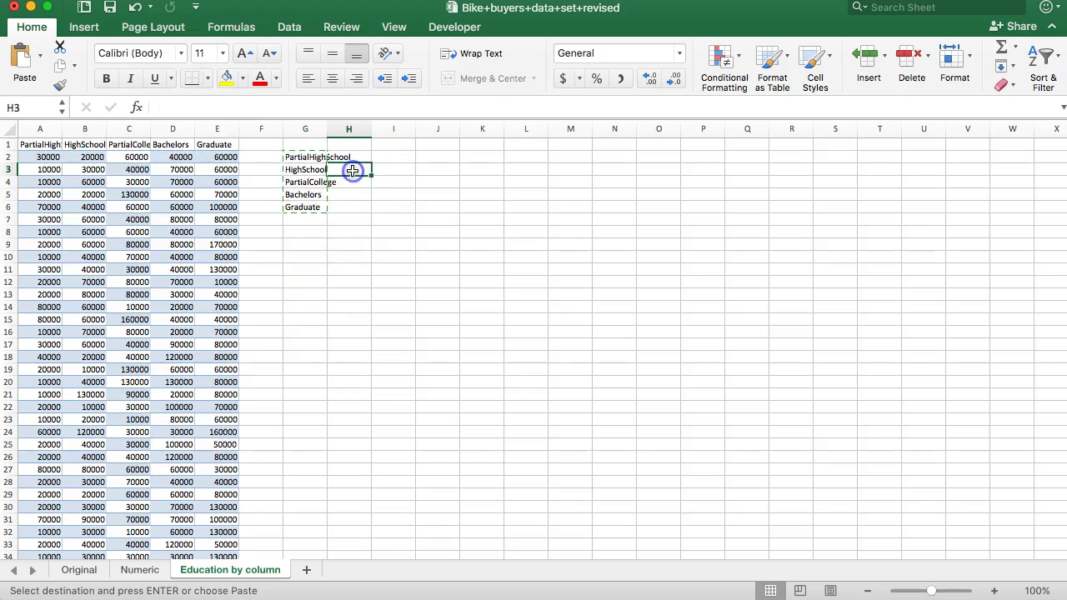
{"action": "key", "text": "super+v"}
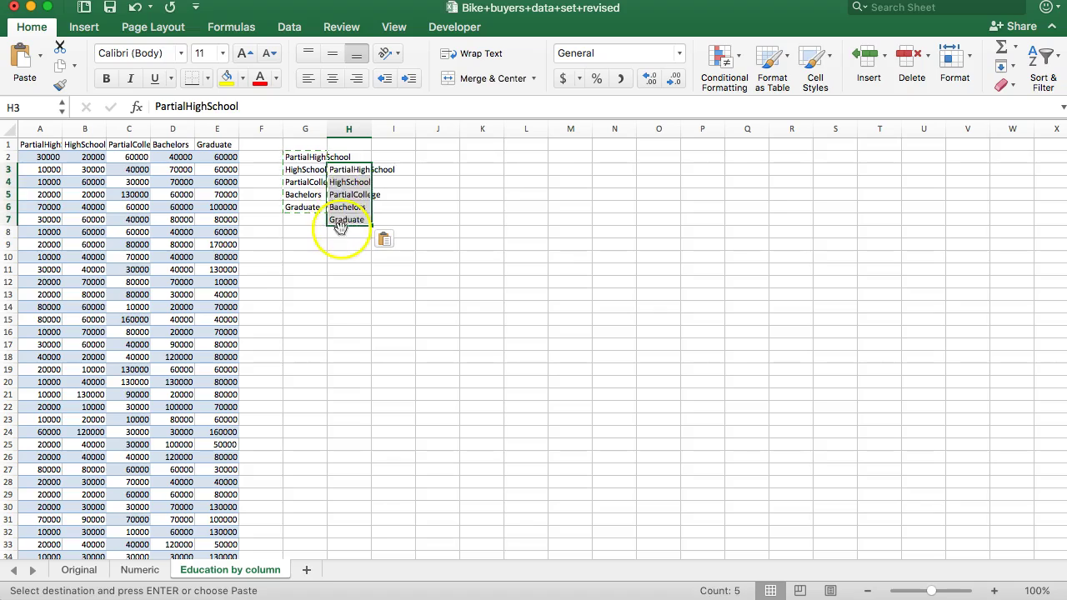
{"action": "left_click", "coordinate": [344, 219]}
{"action": "key", "text": "Delete"}
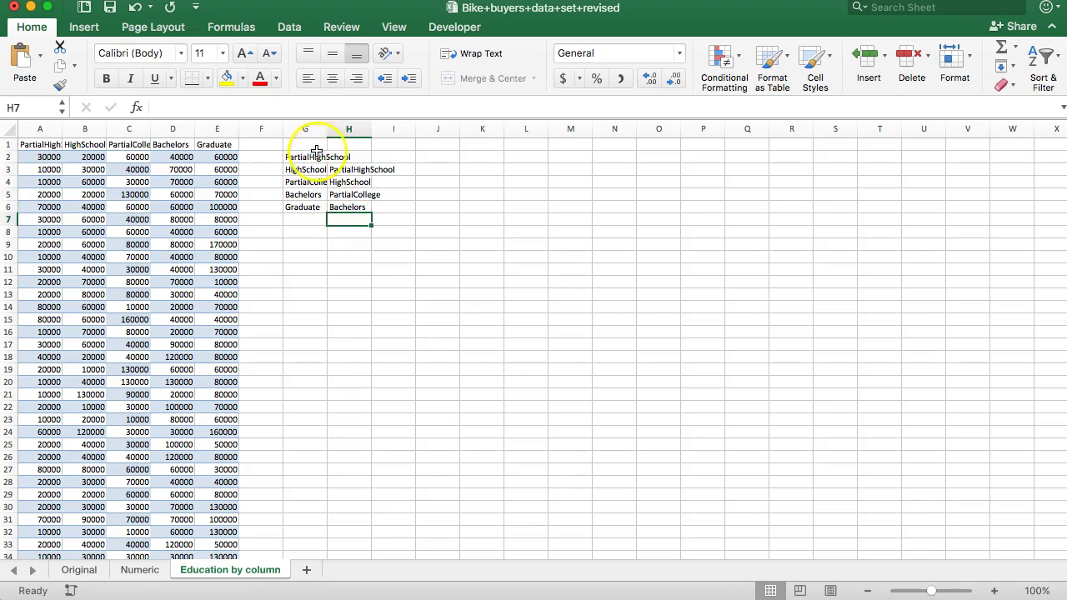
{"action": "left_click", "coordinate": [310, 157]}
{"action": "key", "text": "Delete"}
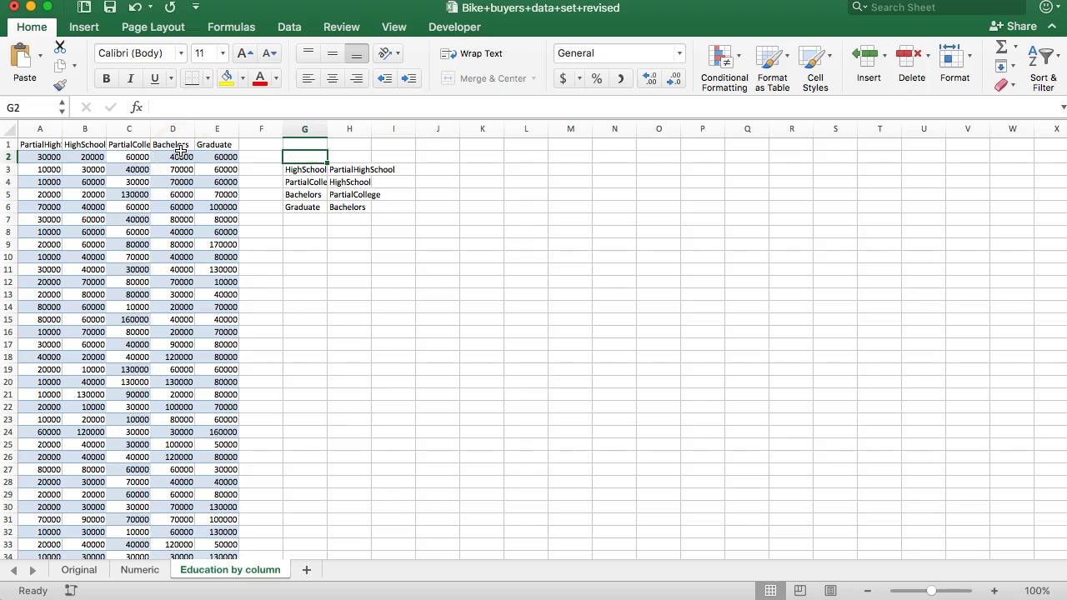
Check the header labels and auto-fit columns G and H to the pair names.
{"action": "scroll", "coordinate": [83, 137], "scroll_direction": "up", "scroll_amount": 2}
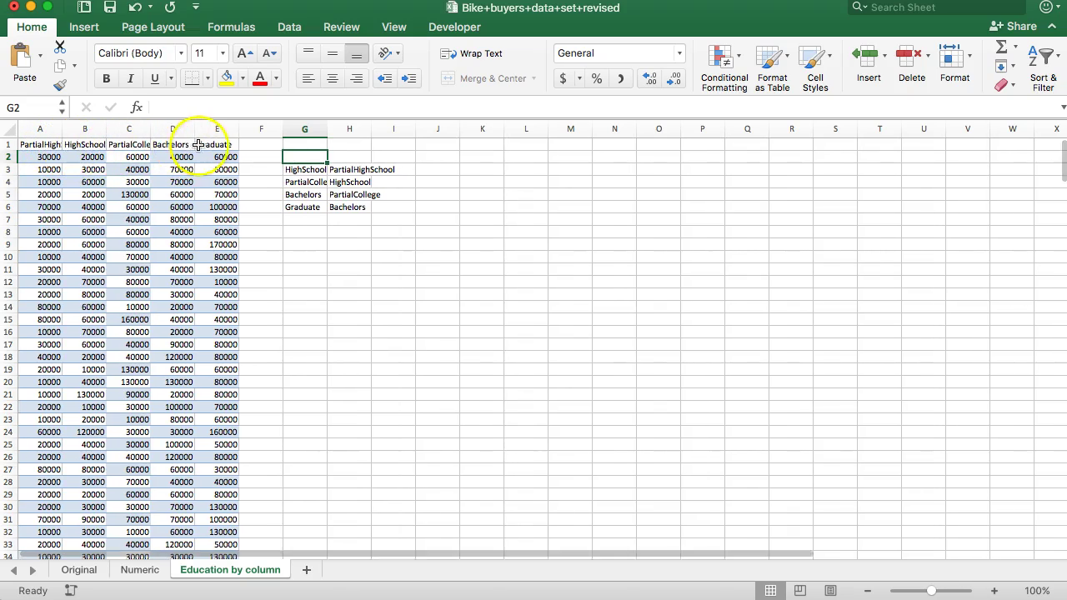
{"action": "left_click", "coordinate": [86, 144]}
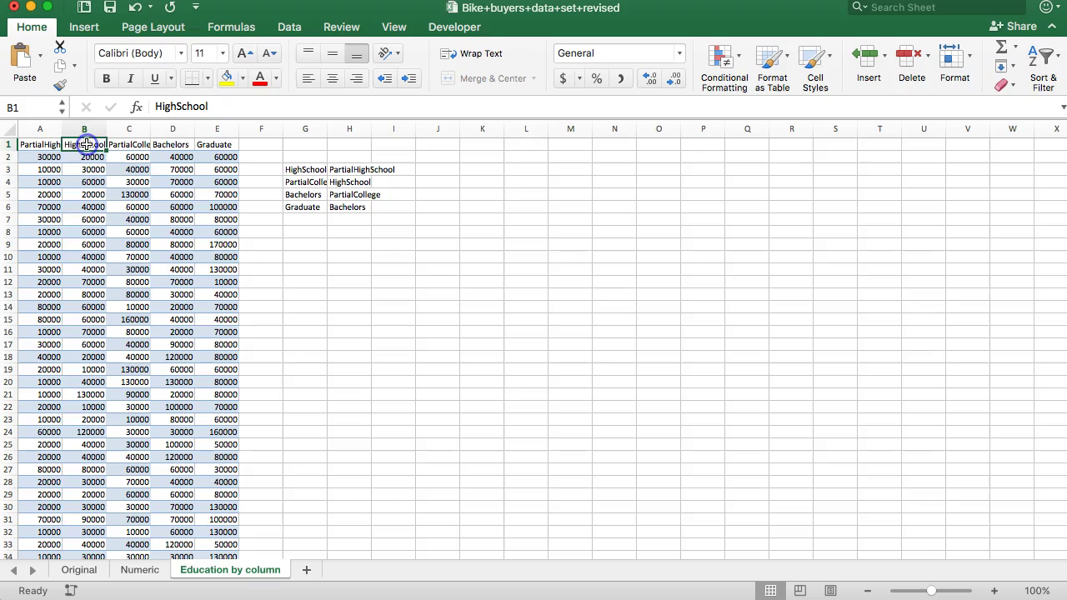
{"action": "left_click", "coordinate": [42, 144]}
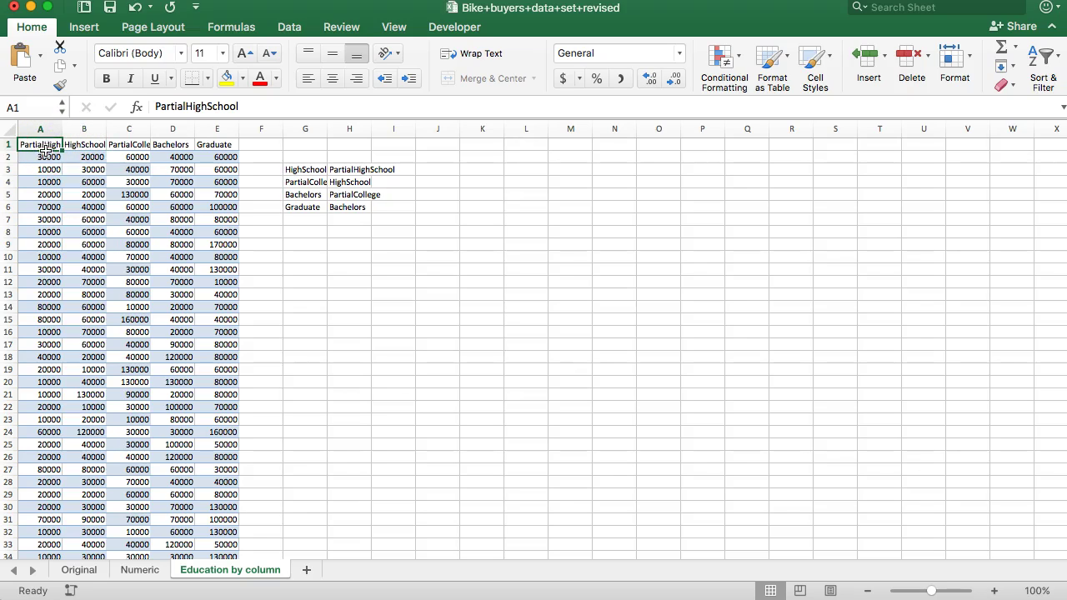
{"action": "left_click", "coordinate": [223, 146]}
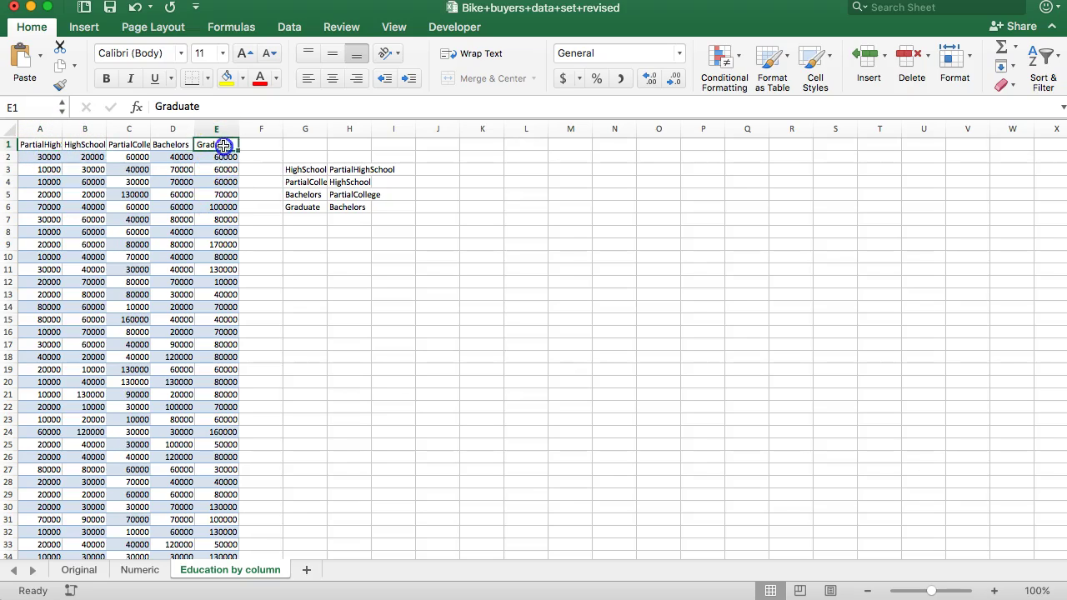
{"action": "left_click", "coordinate": [306, 168]}
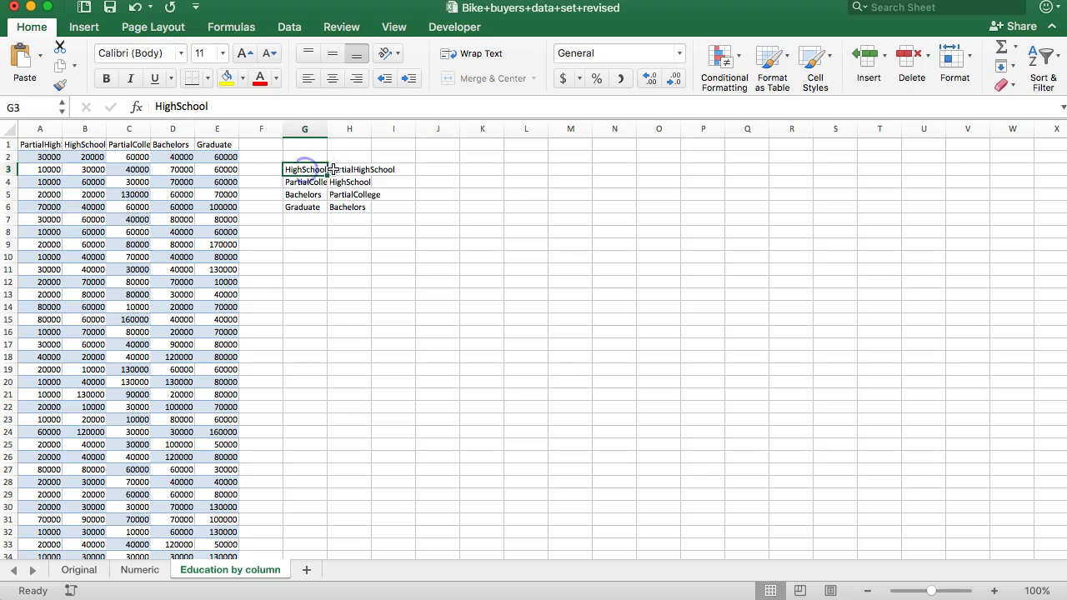
{"action": "left_click_drag", "start_coordinate": [305, 129], "coordinate": [367, 133]}
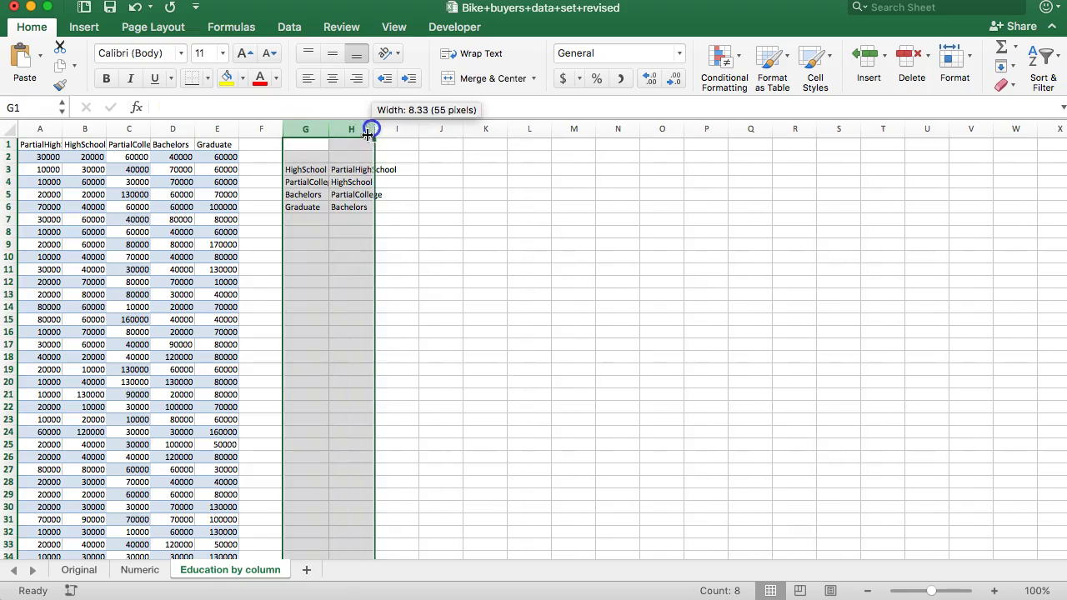
{"action": "left_click", "coordinate": [378, 127]}
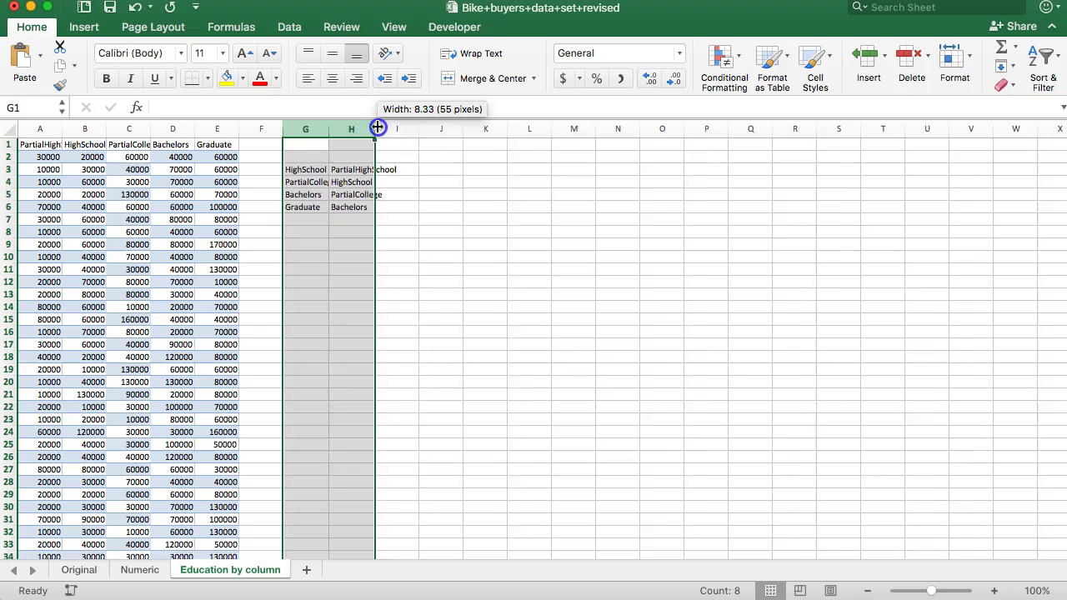
{"action": "double_click", "coordinate": [378, 127]}
Head G2 and H2 with 'Value 1' and 'Value 2'.
{"action": "left_click", "coordinate": [305, 155]}
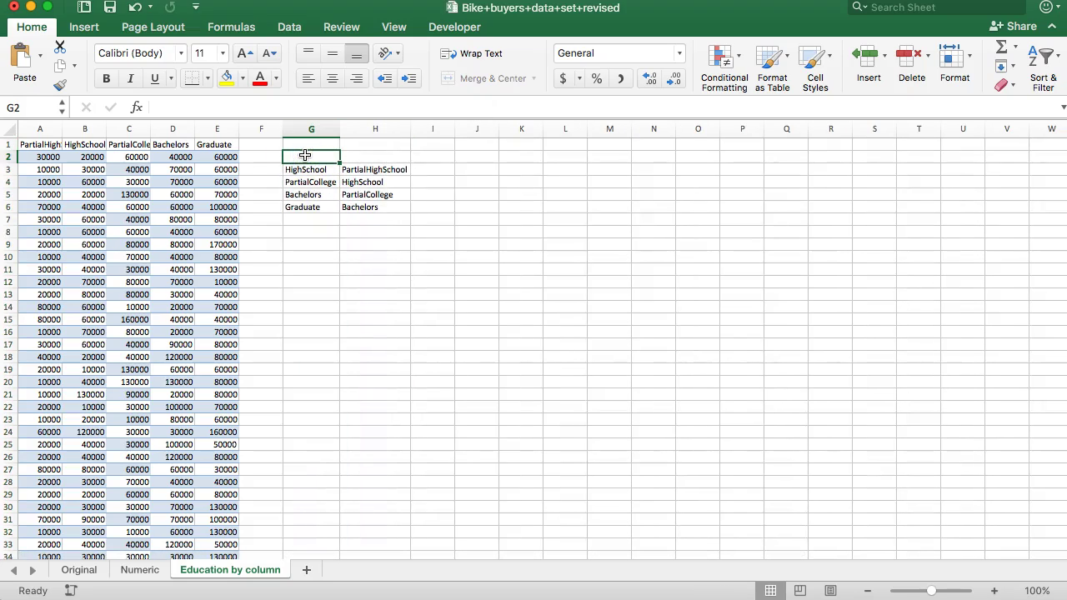
{"action": "type", "text": "Value"}
{"action": "key", "text": "Tab"}
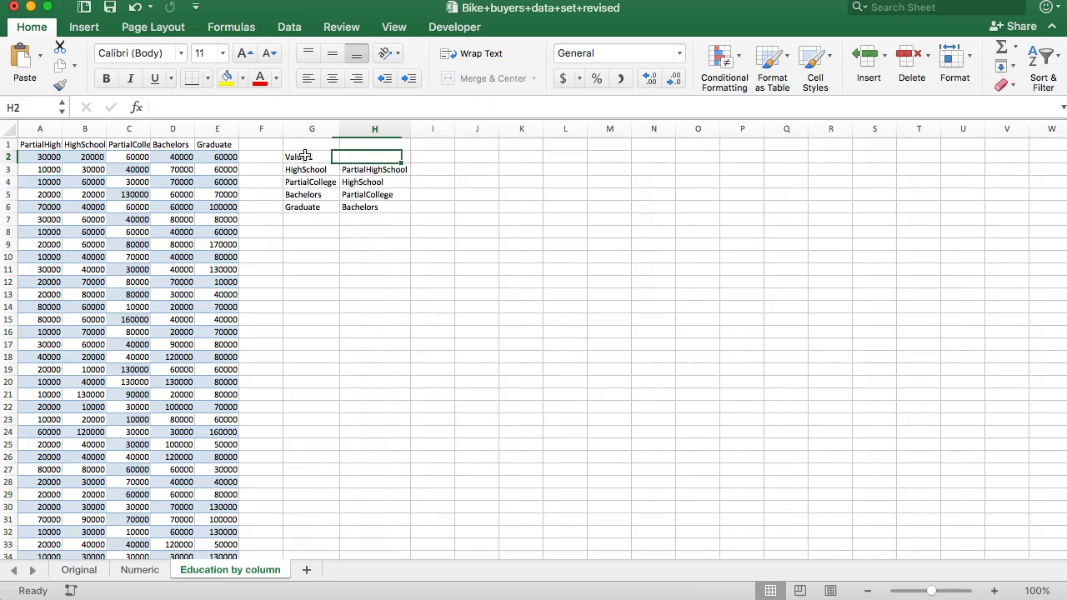
{"action": "type", "text": "Value 2"}
{"action": "key", "text": "Tab"}
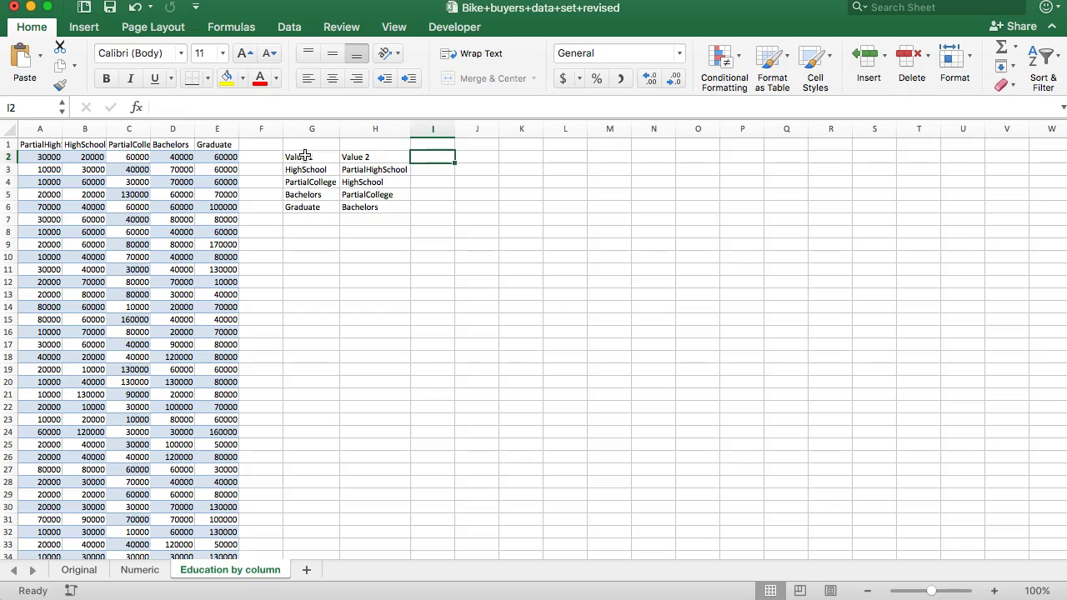
{"action": "left_click", "coordinate": [436, 169]}
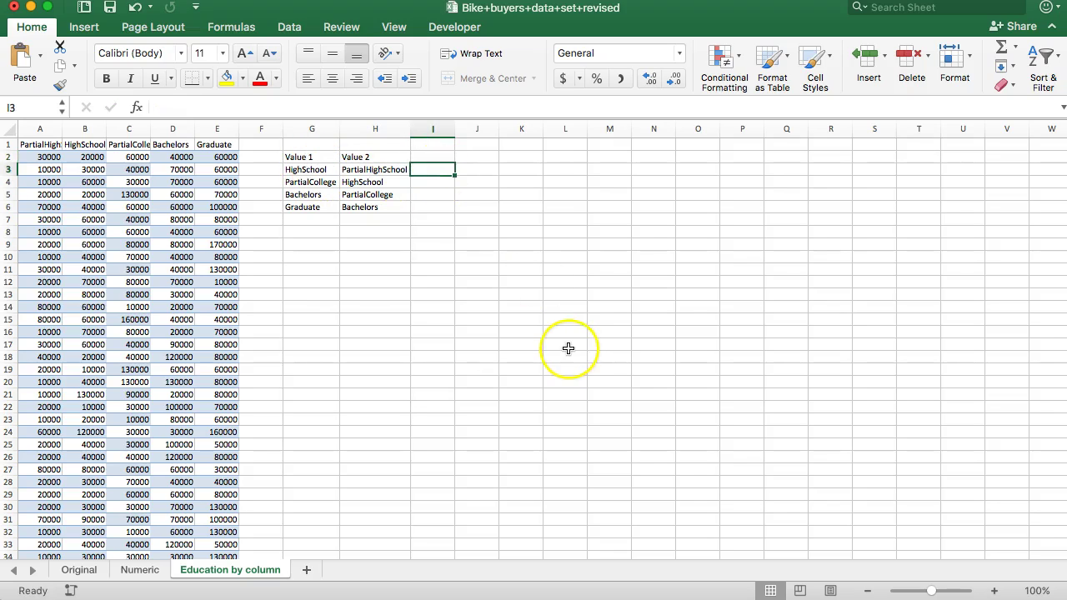
{"action": "left_click", "coordinate": [357, 169]}
{"action": "left_click", "coordinate": [309, 169]}
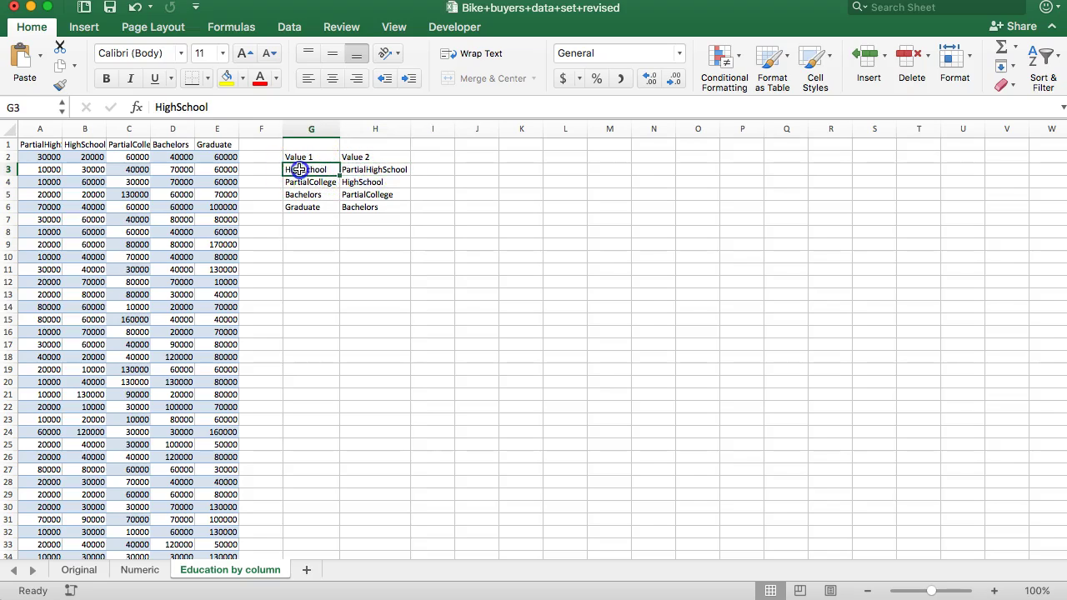
{"action": "left_click", "coordinate": [360, 169]}
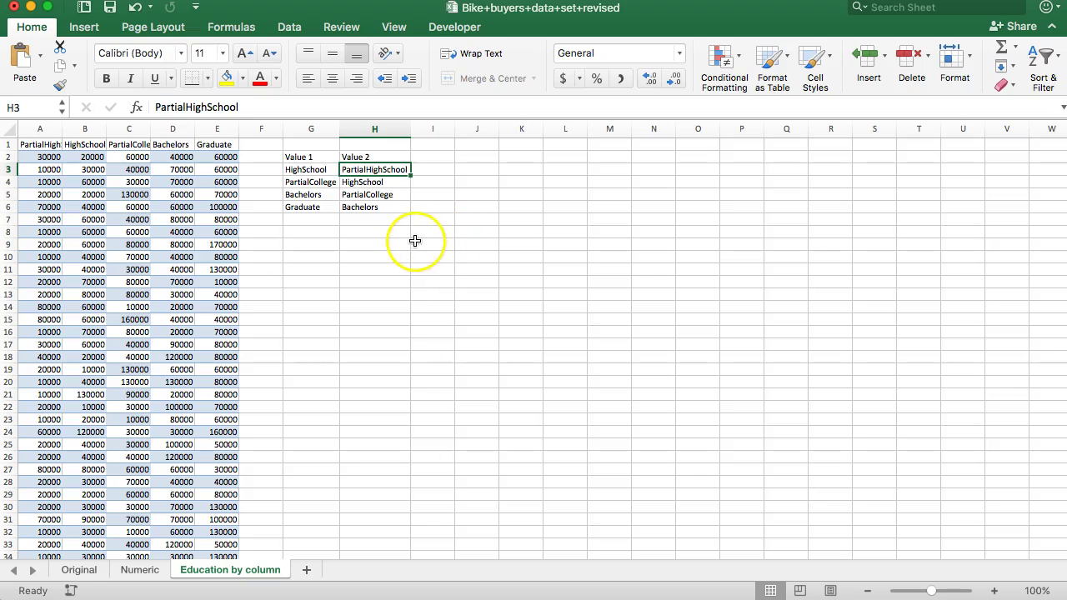
Start a TTEST formula in I3 with A2:A77 as the first array.
{"action": "left_click", "coordinate": [431, 169]}
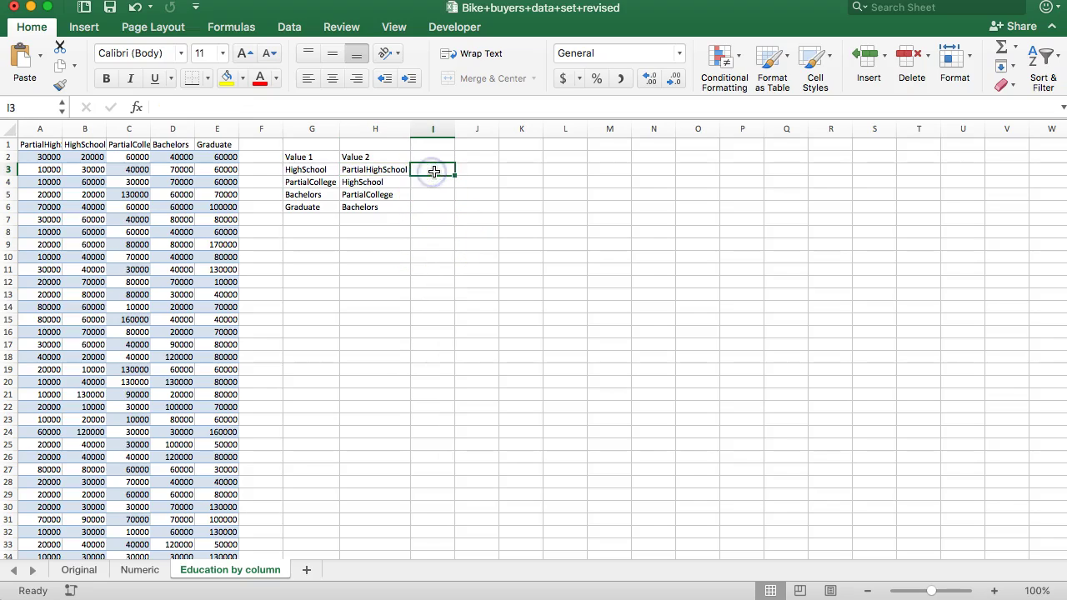
{"action": "type", "text": "=tt"}
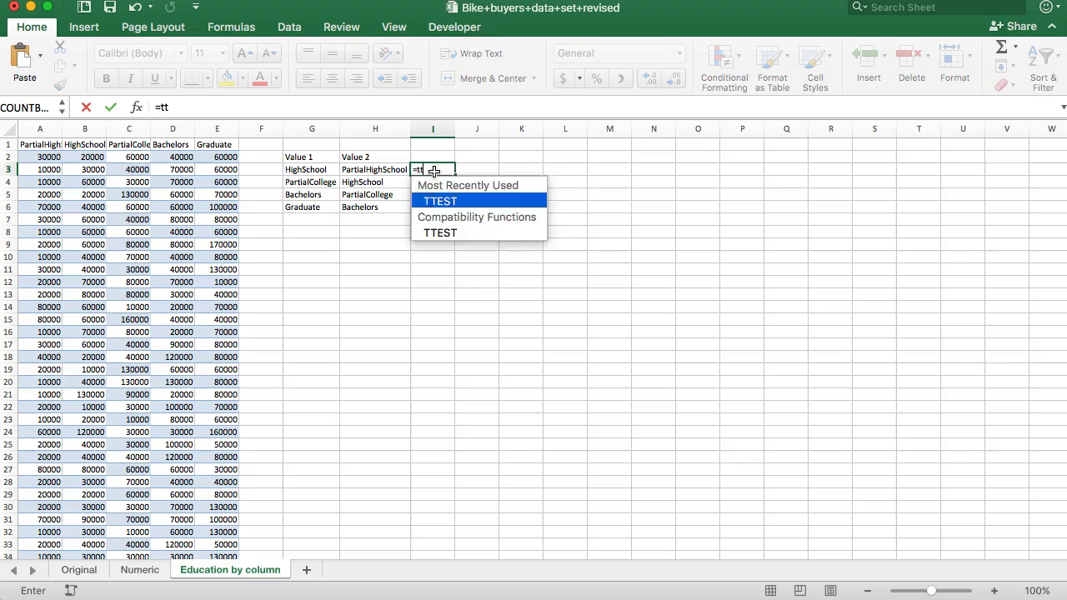
{"action": "key", "text": "Tab"}
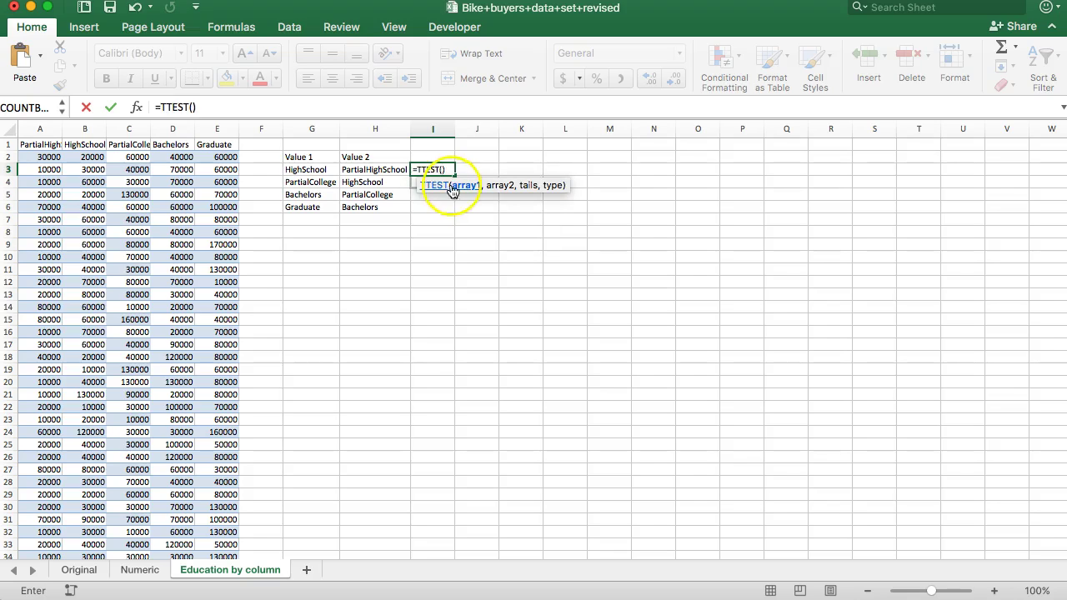
{"action": "left_click", "coordinate": [469, 193]}
{"action": "left_click", "coordinate": [38, 153]}
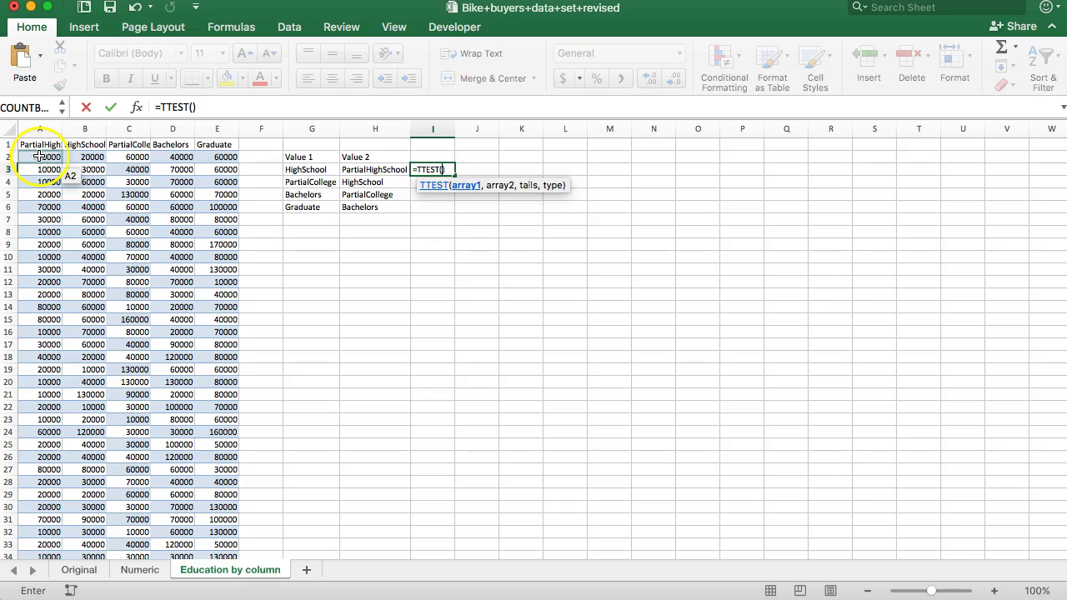
{"action": "left_click", "coordinate": [39, 155]}
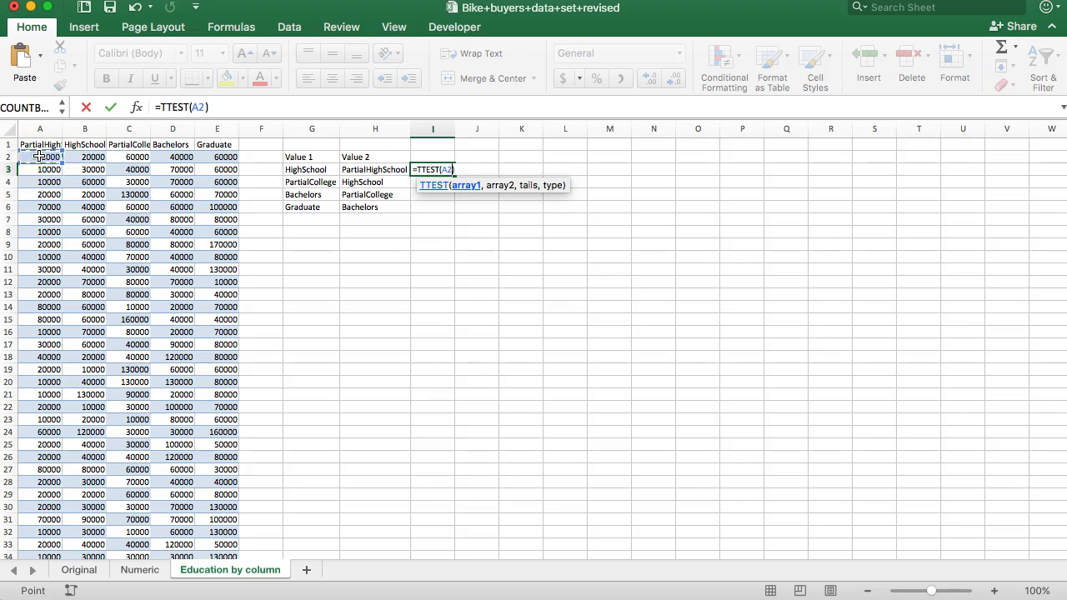
{"action": "key", "text": "ctrl+shift+Down"}
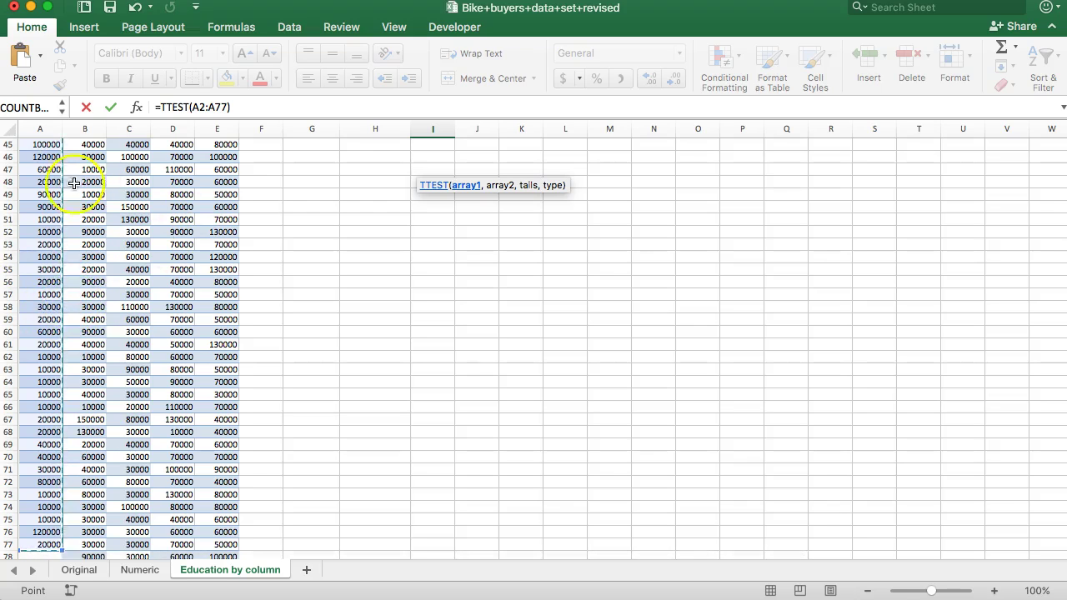
Add the HighSchool values B2:B180 as the second array.
{"action": "scroll", "coordinate": [40, 266], "scroll_direction": "up", "scroll_amount": 2}
{"action": "scroll", "coordinate": [40, 266], "scroll_direction": "up", "scroll_amount": 15}
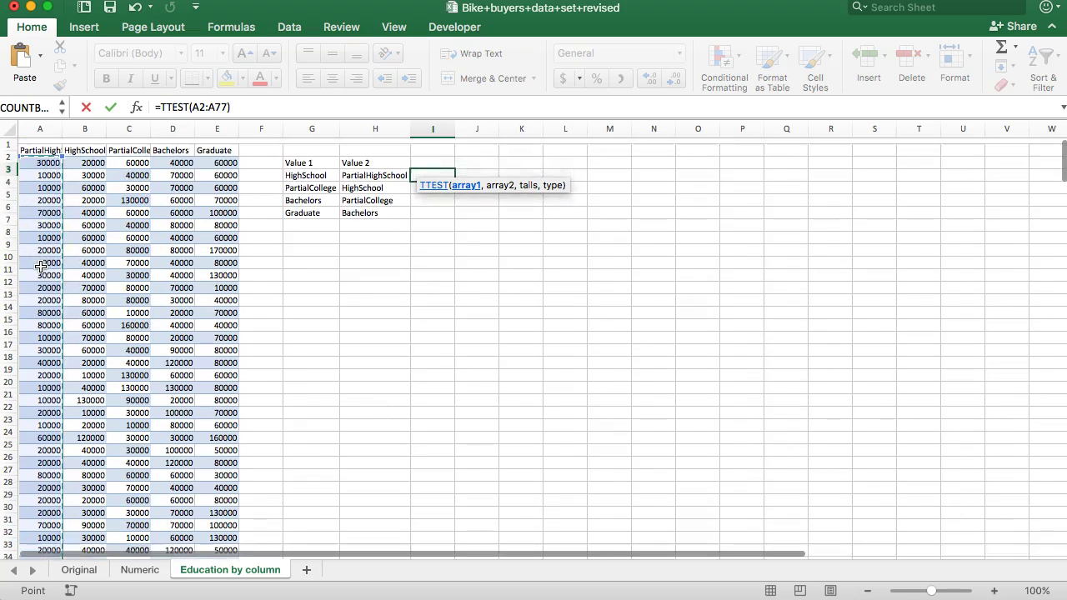
{"action": "type", "text": ","}
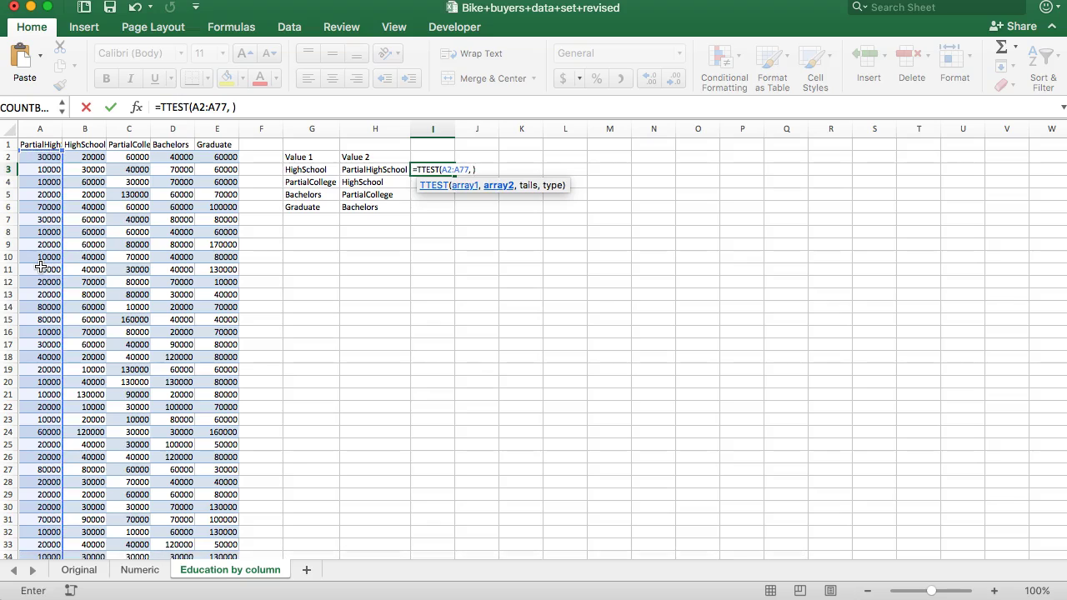
{"action": "left_click", "coordinate": [89, 157]}
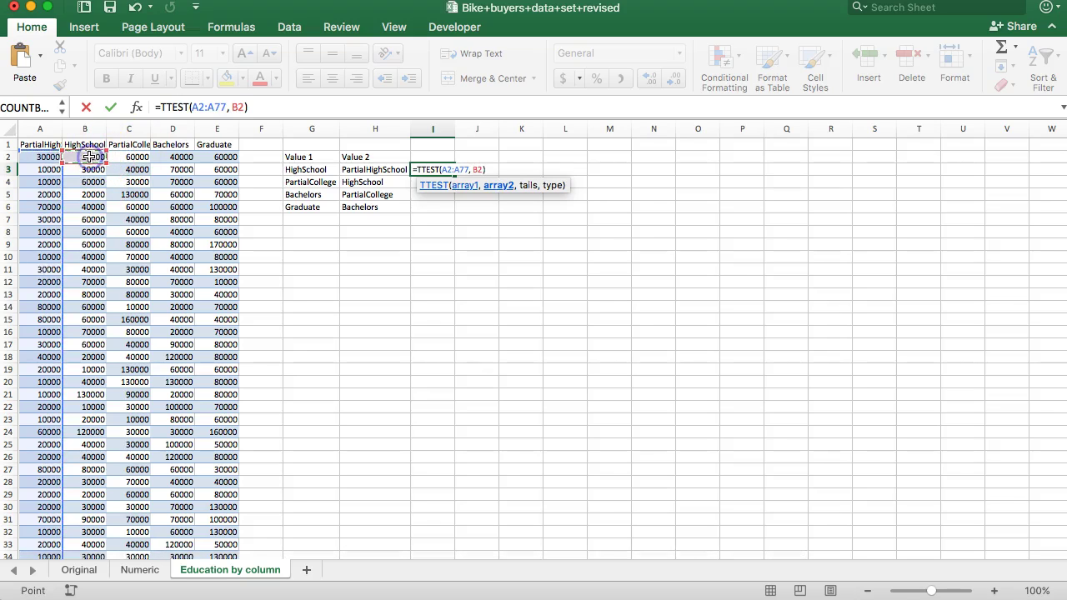
{"action": "key", "text": "super+shift+Down"}
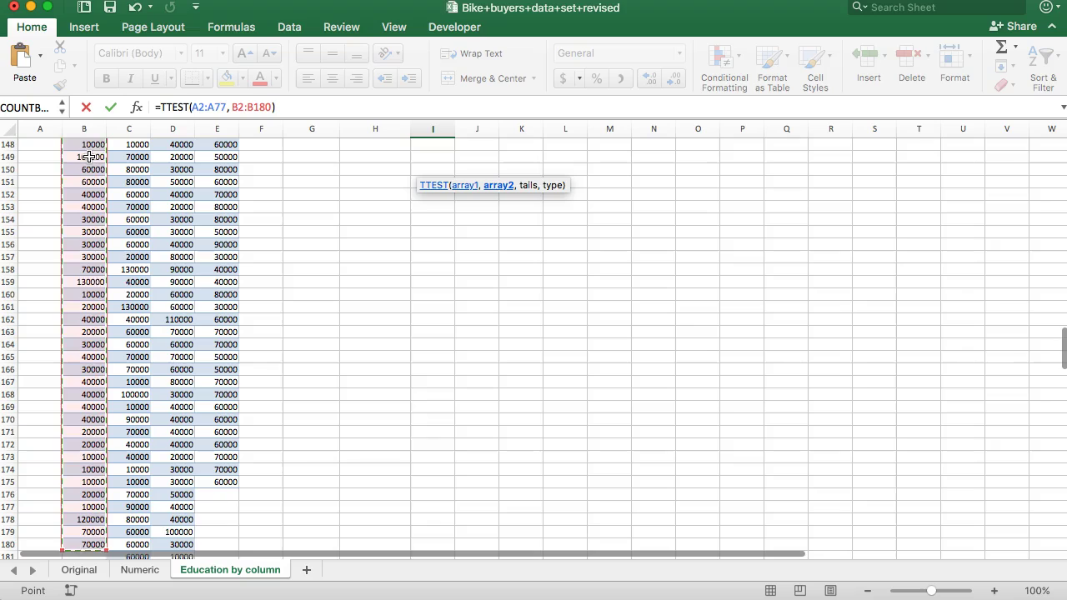
Set the tails argument of I3's TTEST to 1, leaving the type argument blank.
{"action": "type", "text": ","}
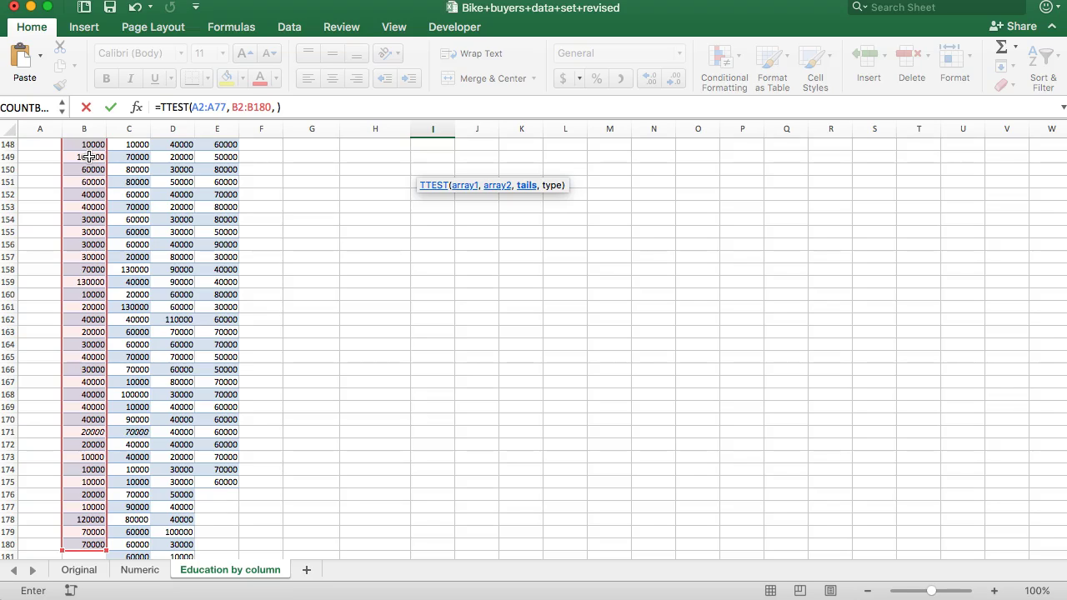
{"action": "scroll", "coordinate": [89, 156], "scroll_direction": "up", "scroll_amount": 20}
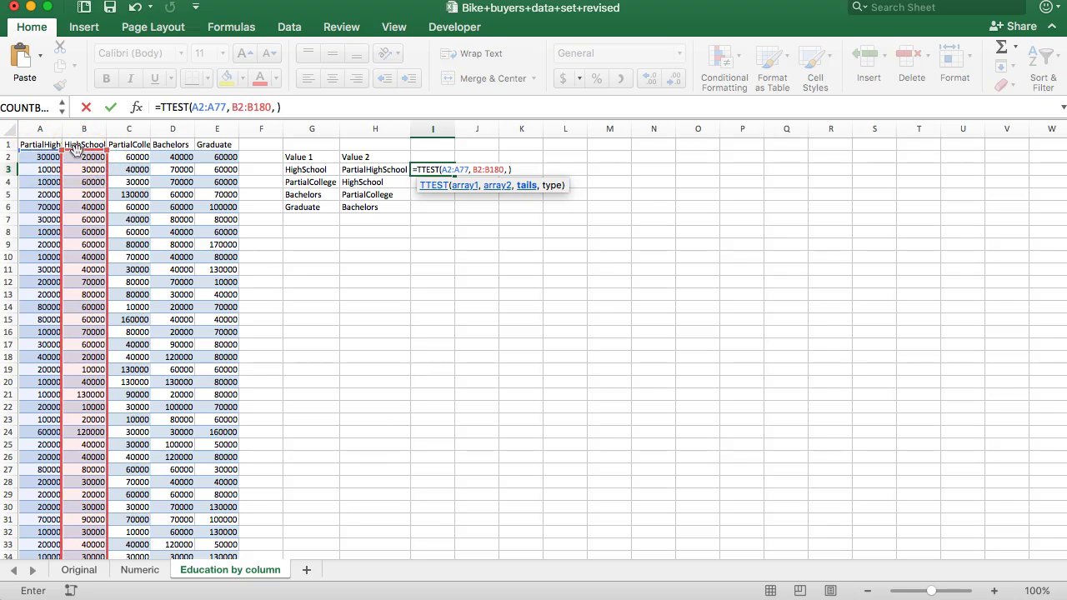
{"action": "type", "text": "1"}
{"action": "type", "text": ", 3"}
{"action": "key", "text": "BackSpace"}
Read the type help in Formula Builder and enter type 3, giving 0.002071 in I3.
{"action": "left_click", "coordinate": [139, 108]}
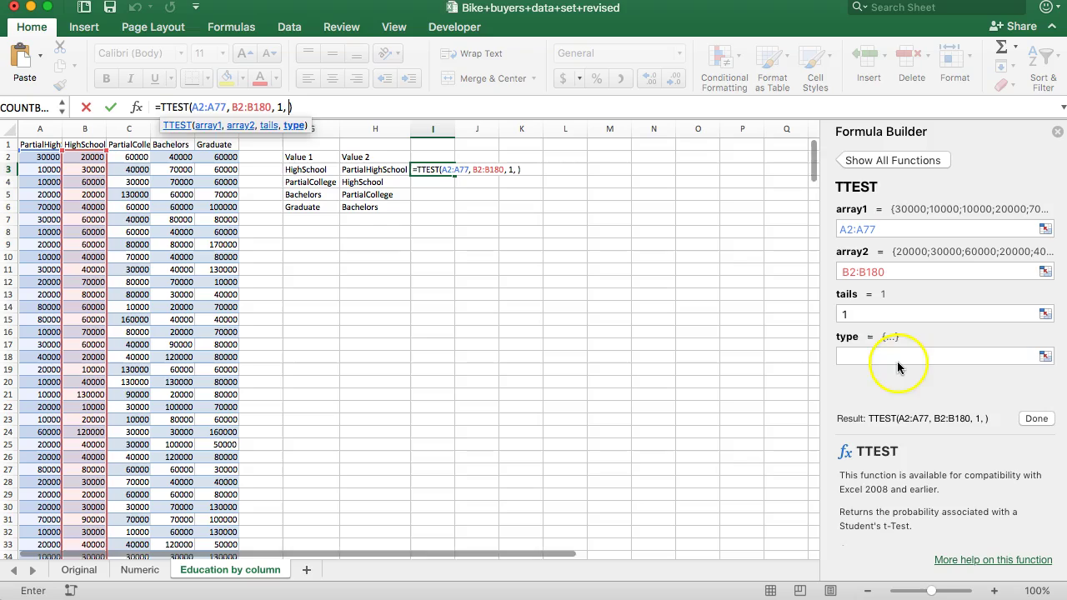
{"action": "left_click", "coordinate": [898, 367]}
{"action": "scroll", "coordinate": [937, 477], "scroll_direction": "down", "scroll_amount": 3}
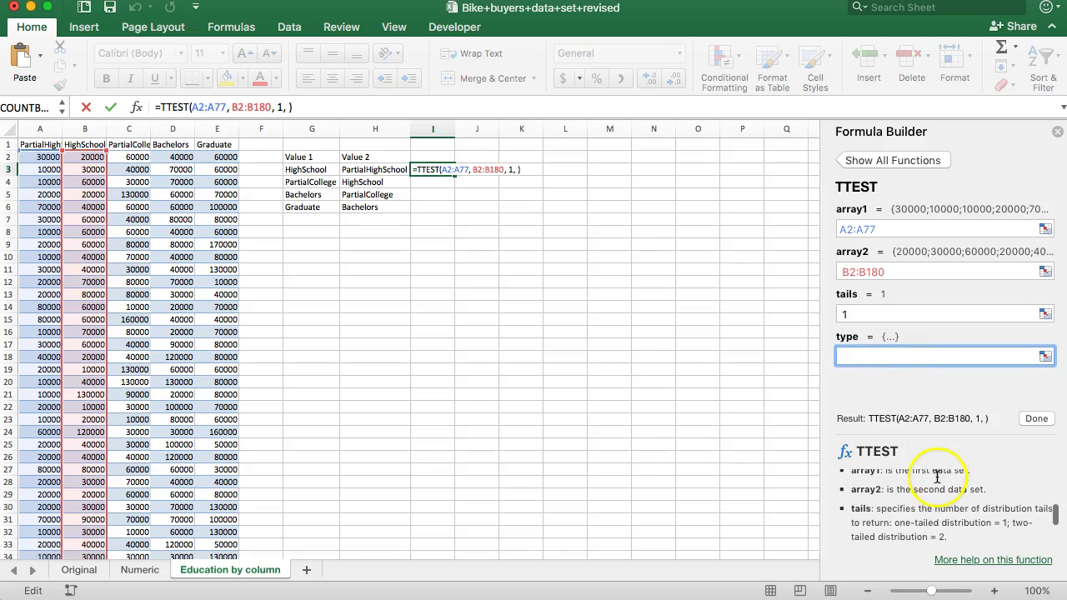
{"action": "scroll", "coordinate": [937, 476], "scroll_direction": "down", "scroll_amount": 5}
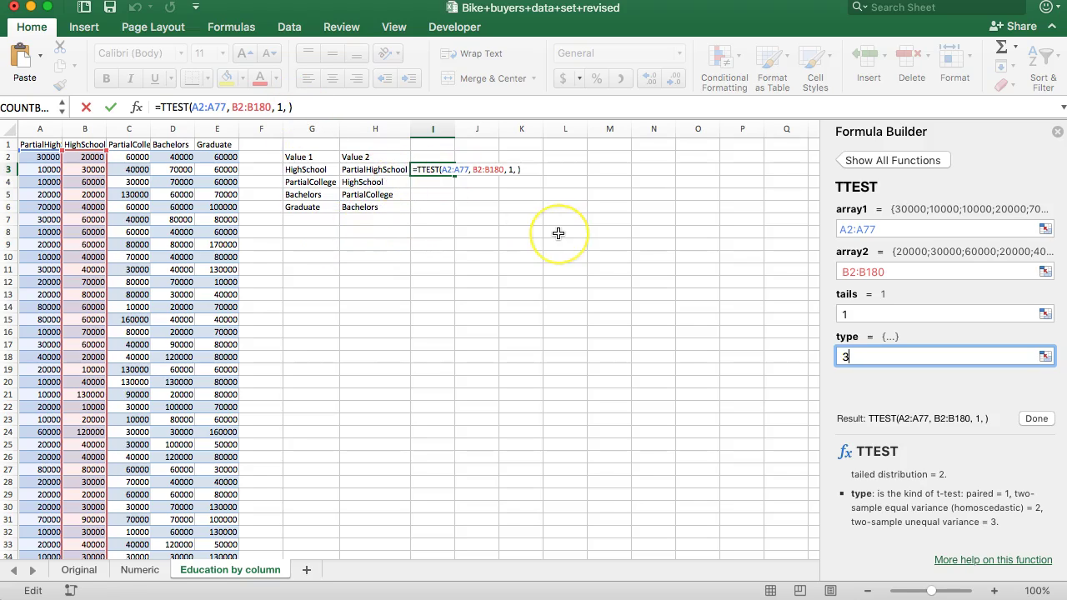
{"action": "left_click", "coordinate": [301, 109]}
{"action": "type", "text": "3"}
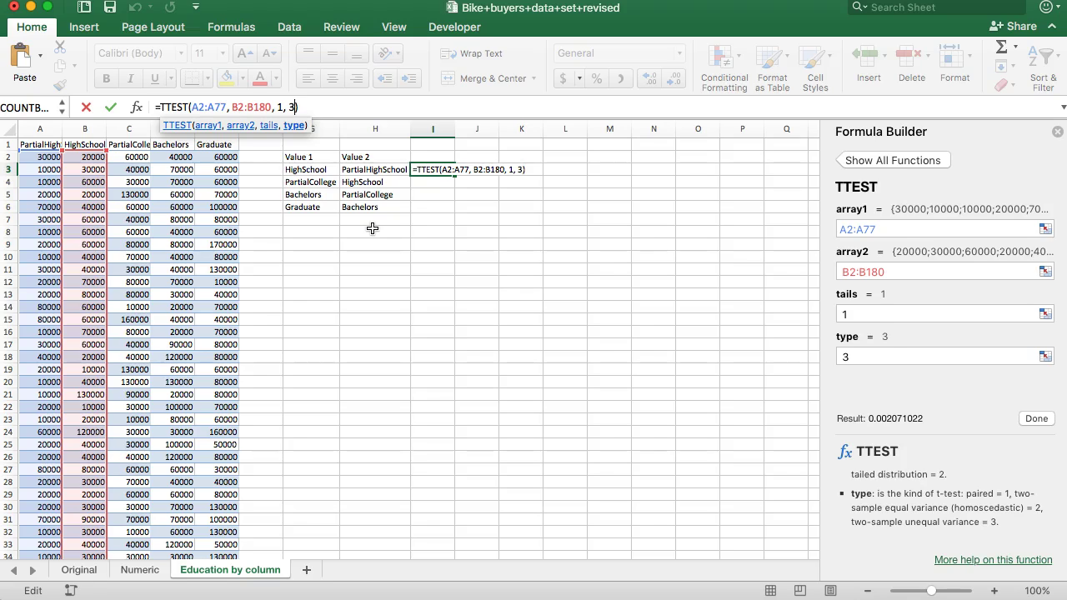
{"action": "key", "text": "Return"}
{"action": "key", "text": "Up"}
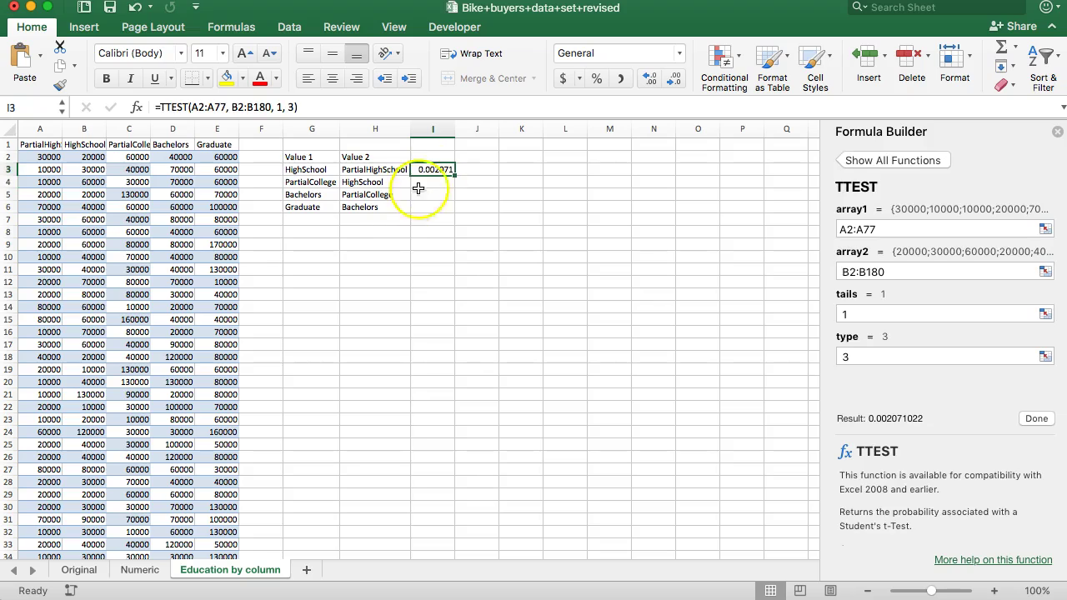
Close the Formula Builder and select the HighSchool/PartialHighSchool pair in G3:H3.
{"action": "left_click", "coordinate": [1057, 132]}
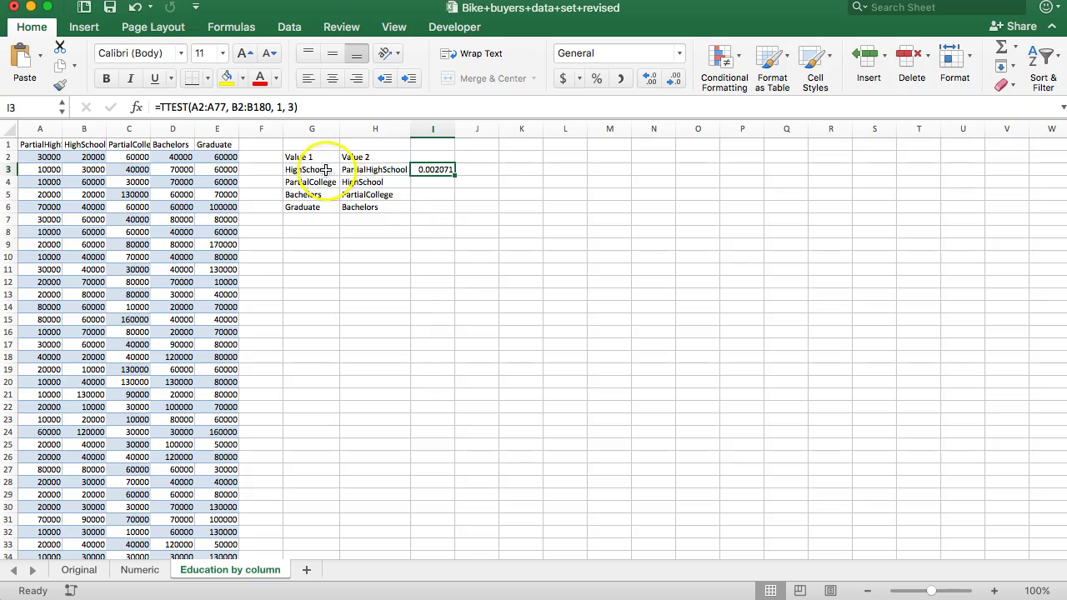
{"action": "left_click_drag", "start_coordinate": [316, 169], "coordinate": [350, 169]}
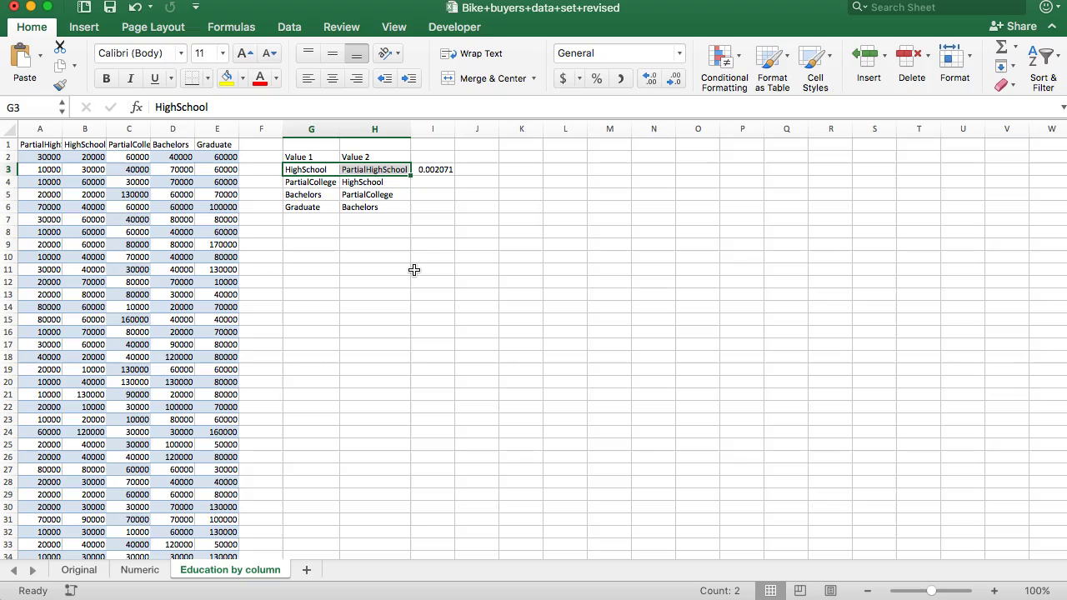
{"action": "left_click", "coordinate": [357, 169]}
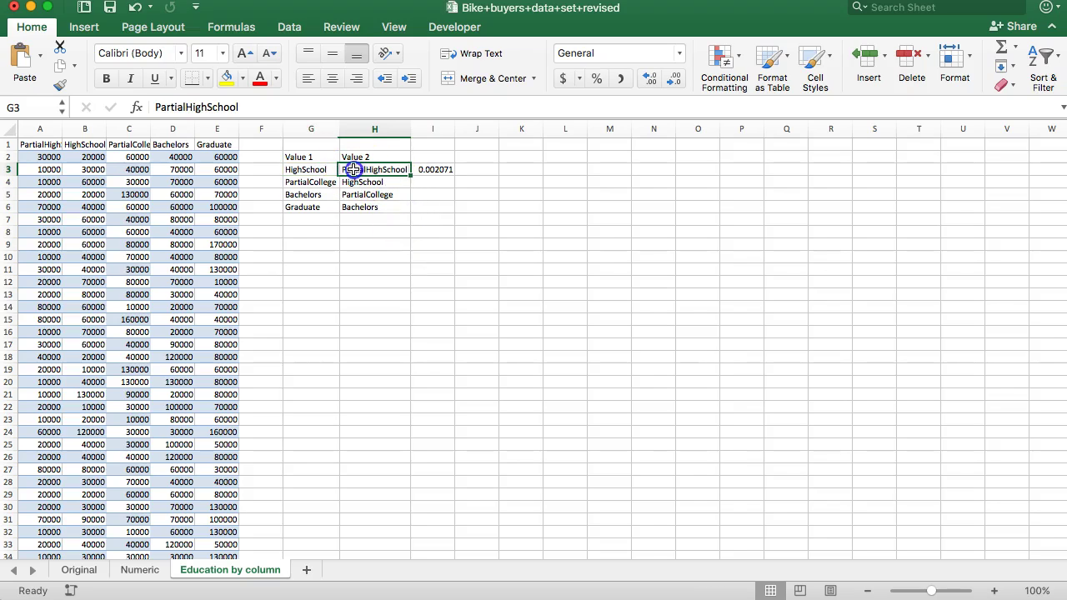
{"action": "left_click", "coordinate": [320, 169]}
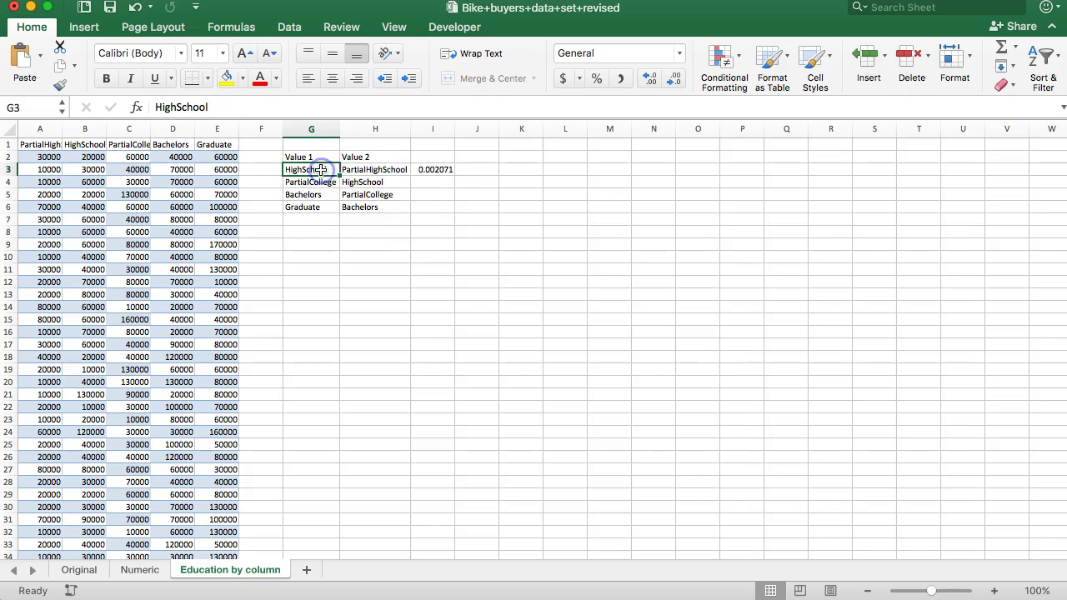
{"action": "left_click", "coordinate": [373, 169]}
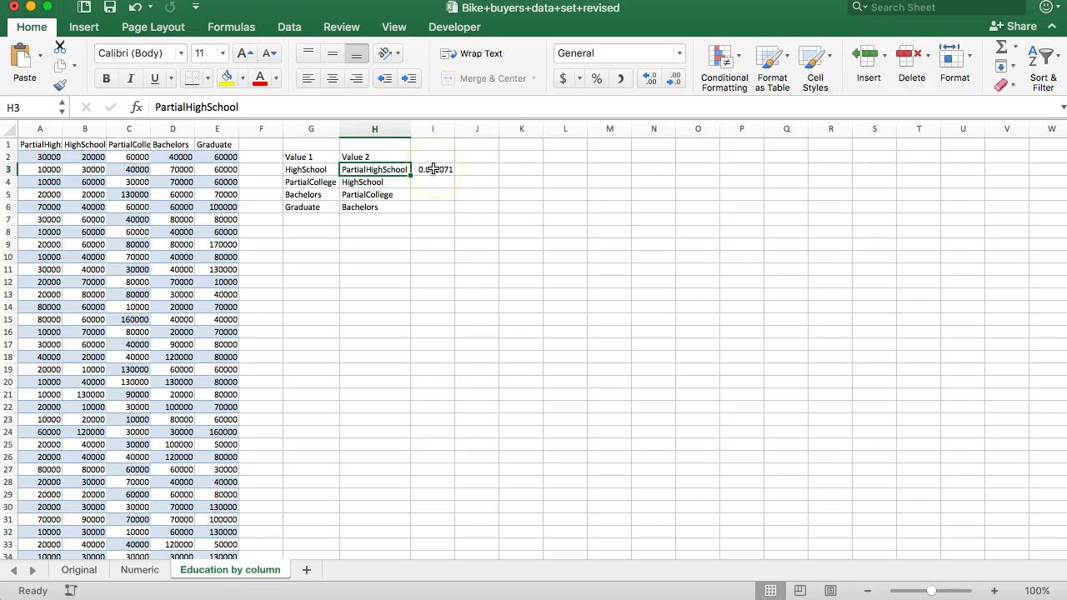
{"action": "left_click_drag", "start_coordinate": [317, 171], "coordinate": [355, 172]}
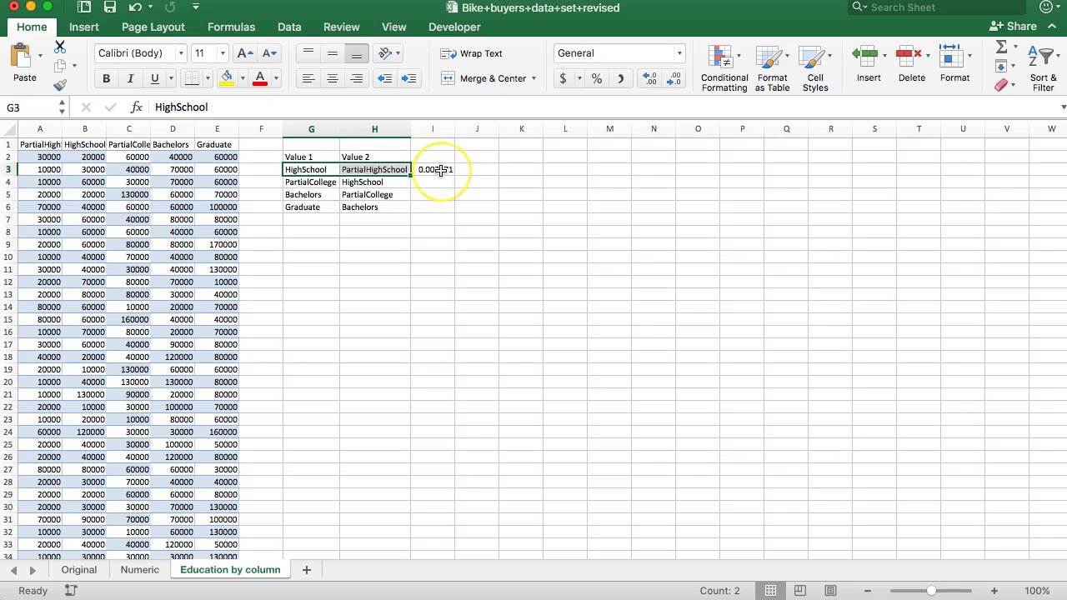
Compare the HighSchool and PartialHighSchool labels that I3's p-value refers to.
{"action": "left_click", "coordinate": [310, 169]}
{"action": "left_click", "coordinate": [363, 169]}
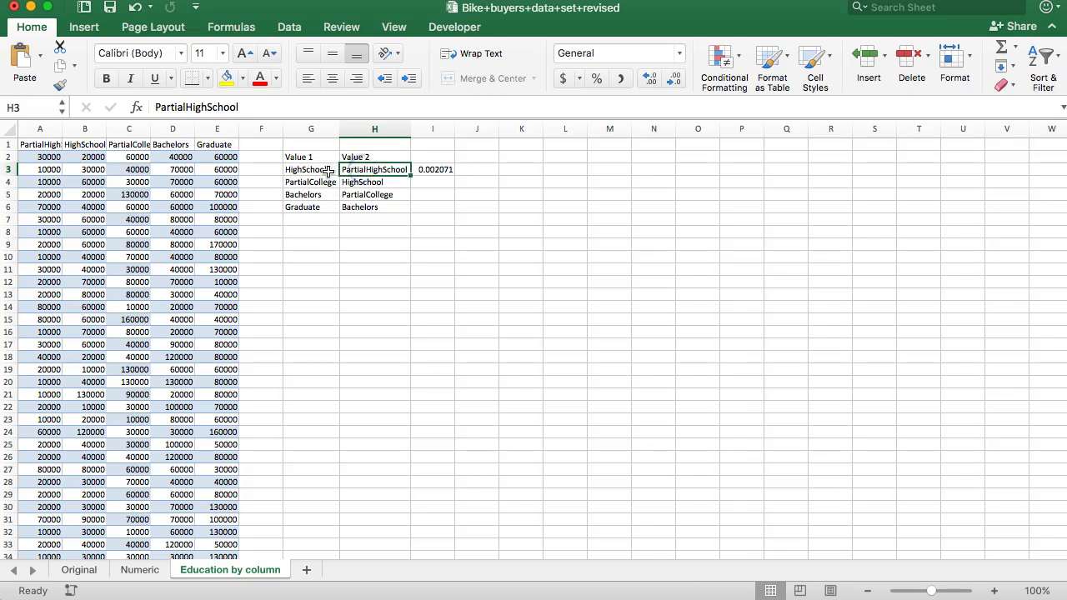
{"action": "left_click", "coordinate": [332, 170]}
{"action": "left_click", "coordinate": [366, 170]}
{"action": "left_click", "coordinate": [323, 171]}
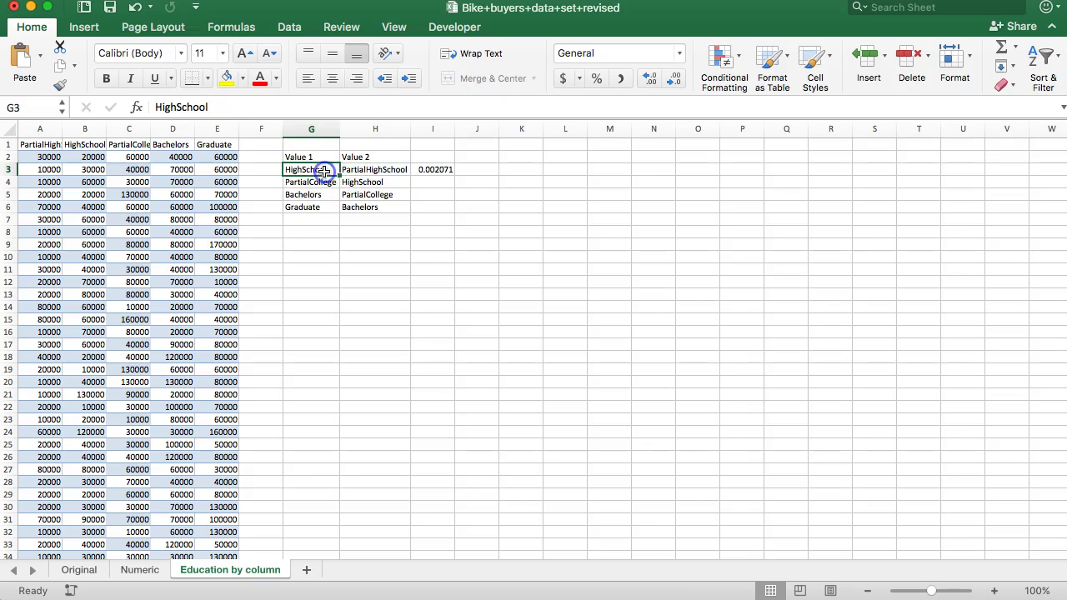
{"action": "left_click", "coordinate": [367, 171]}
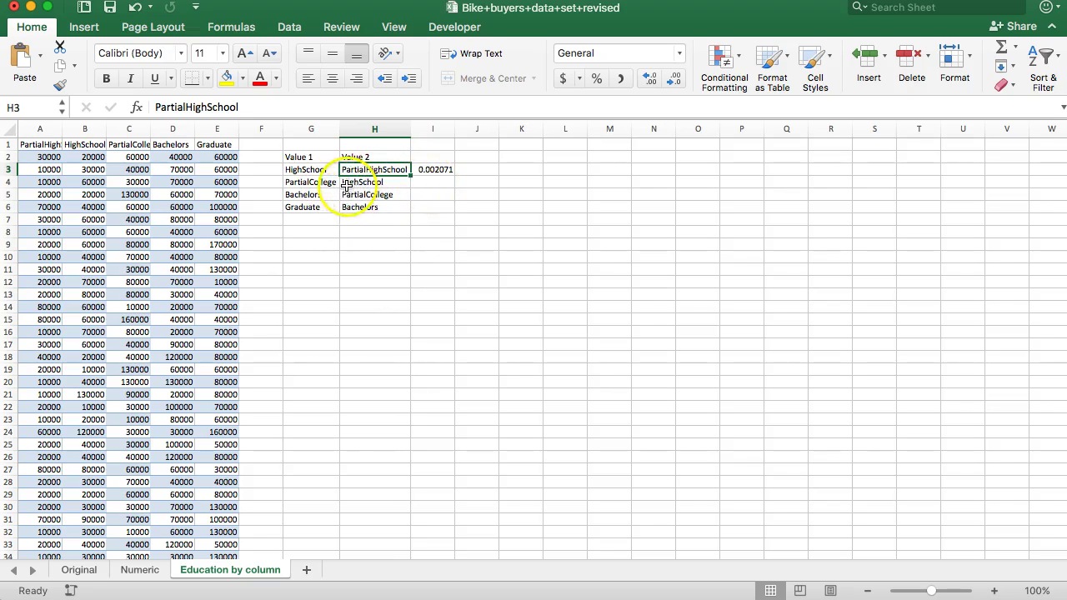
{"action": "left_click", "coordinate": [431, 185]}
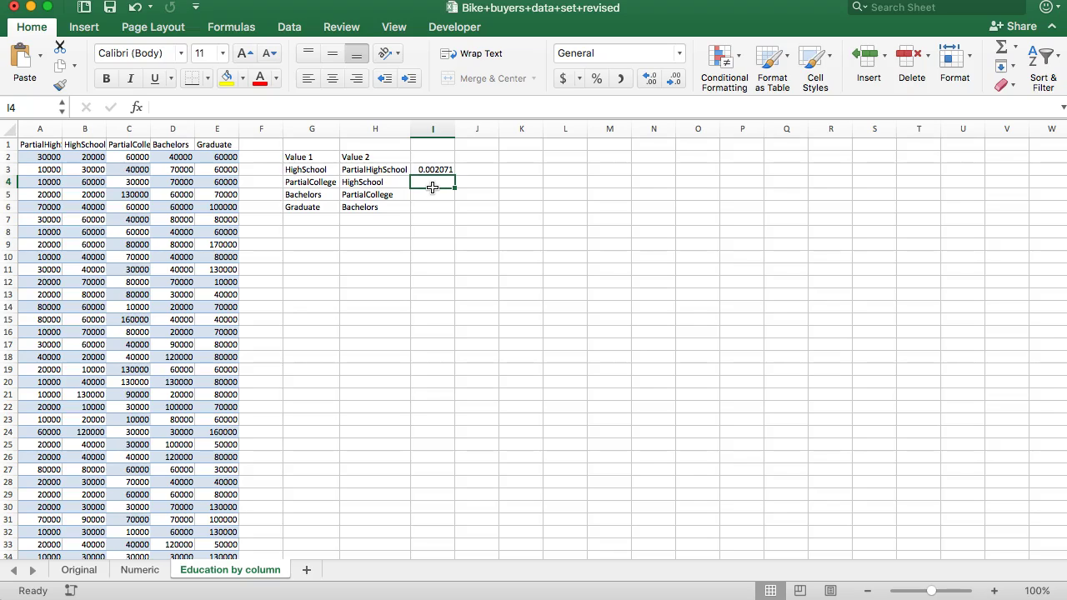
Enter =TTEST(B2:B180, C2:C266, 1, 3) in I4, returning 0.008138.
{"action": "type", "text": "=TTEST()"}
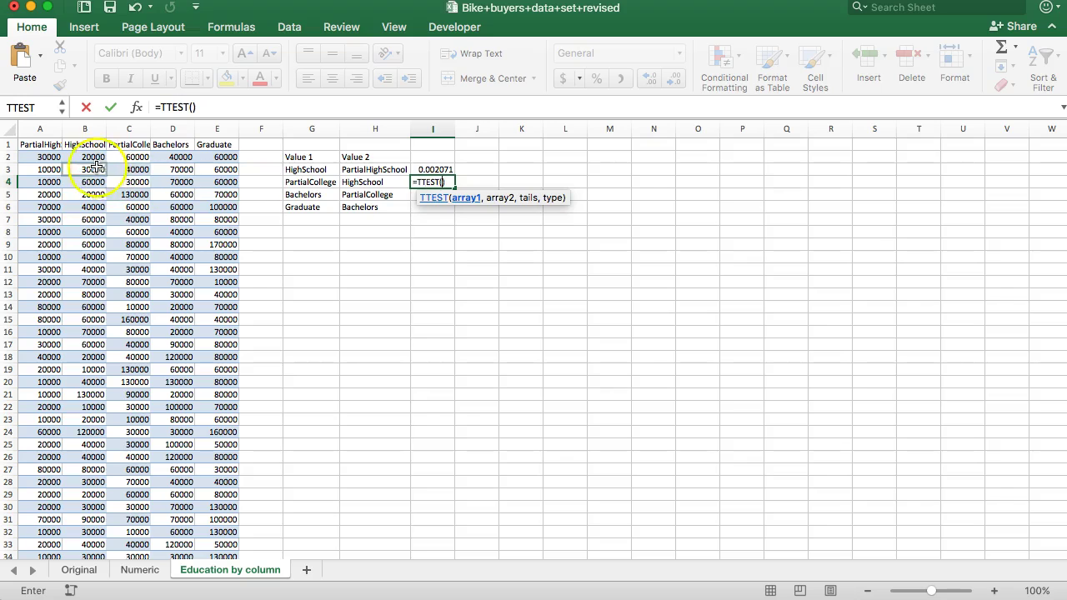
{"action": "left_click", "coordinate": [96, 158]}
{"action": "key", "text": "super+shift+Down"}
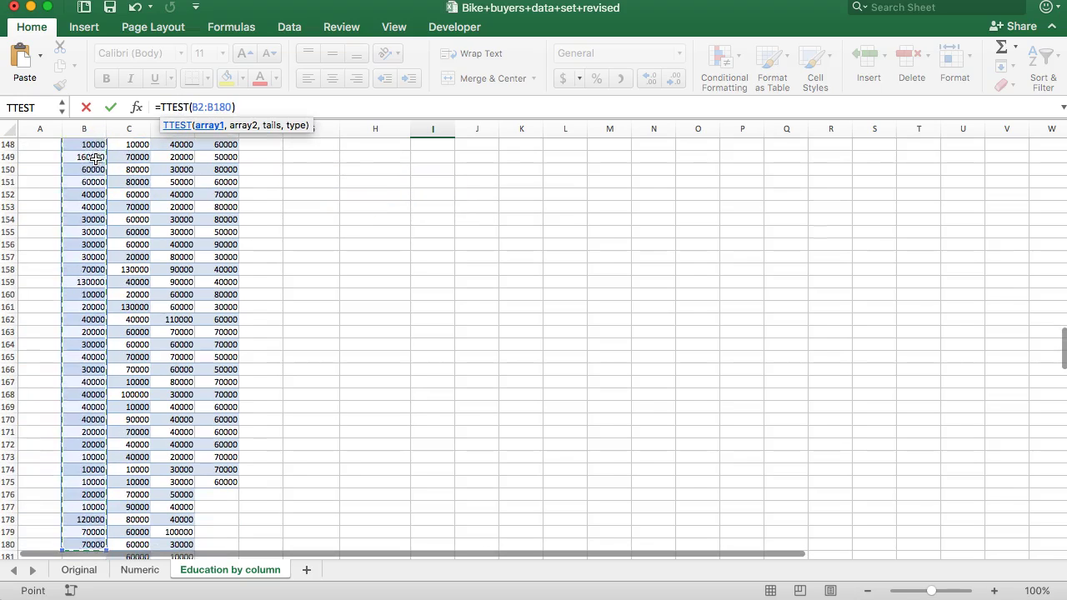
{"action": "type", "text": ","}
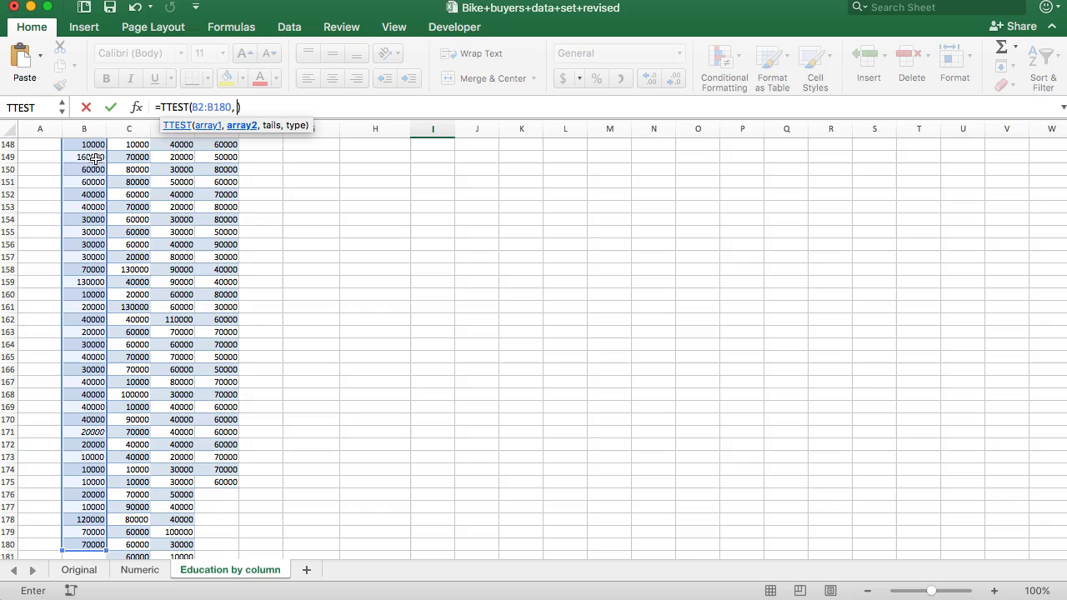
{"action": "left_click", "coordinate": [131, 283]}
{"action": "key", "text": "super+Up"}
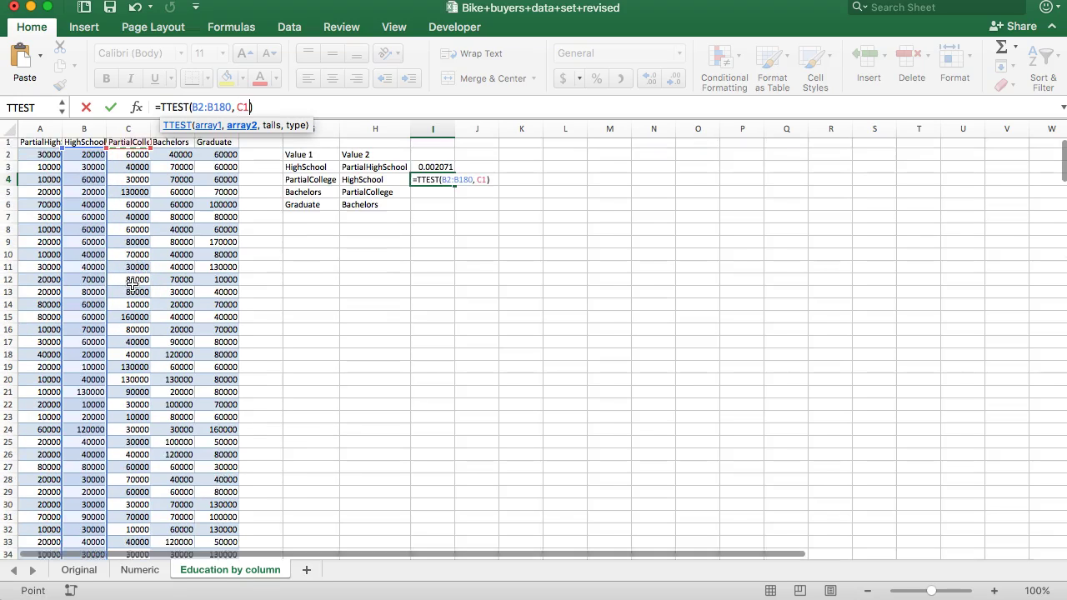
{"action": "key", "text": "Down"}
{"action": "key", "text": "super+shift+Down"}
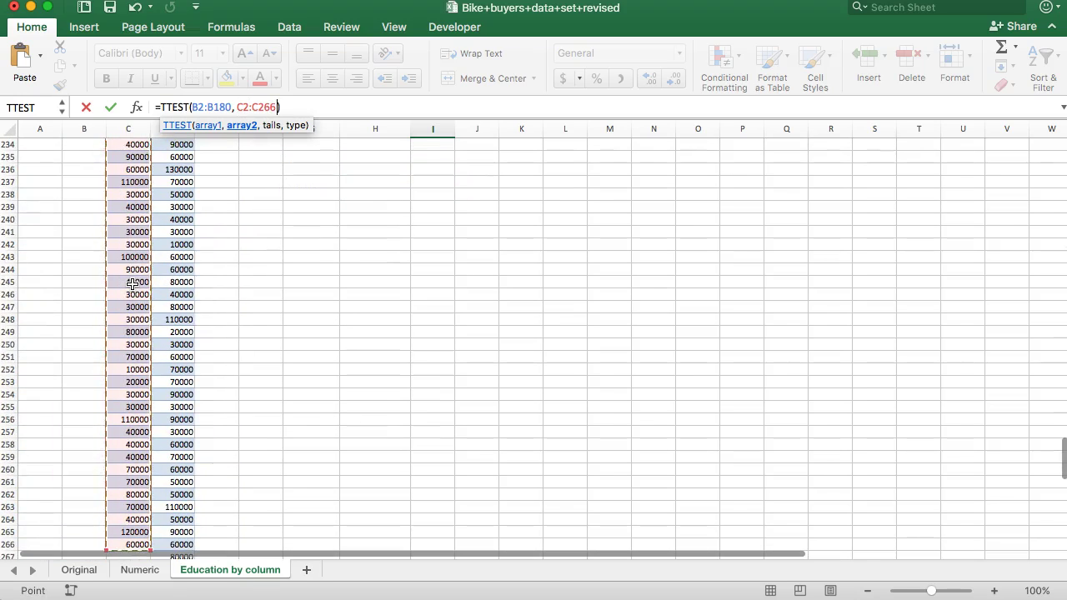
{"action": "type", "text": ", 1, 3"}
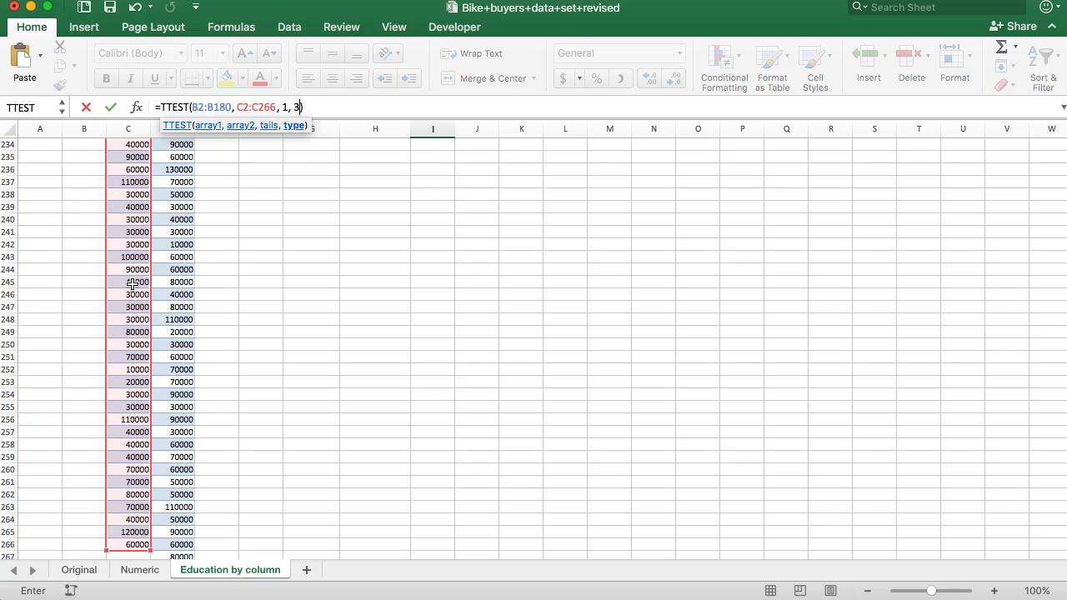
{"action": "type", "text": ")"}
{"action": "key", "text": "Return"}
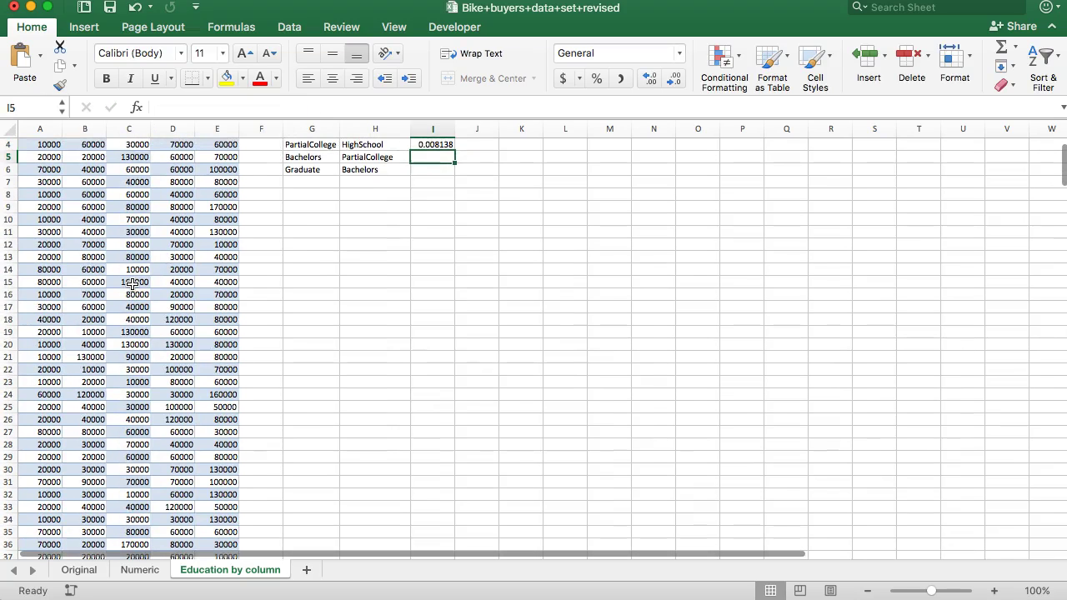
Start a TTEST in I5 with the PartialCollege range C2:C266 as the first sample.
{"action": "type", "text": "="}
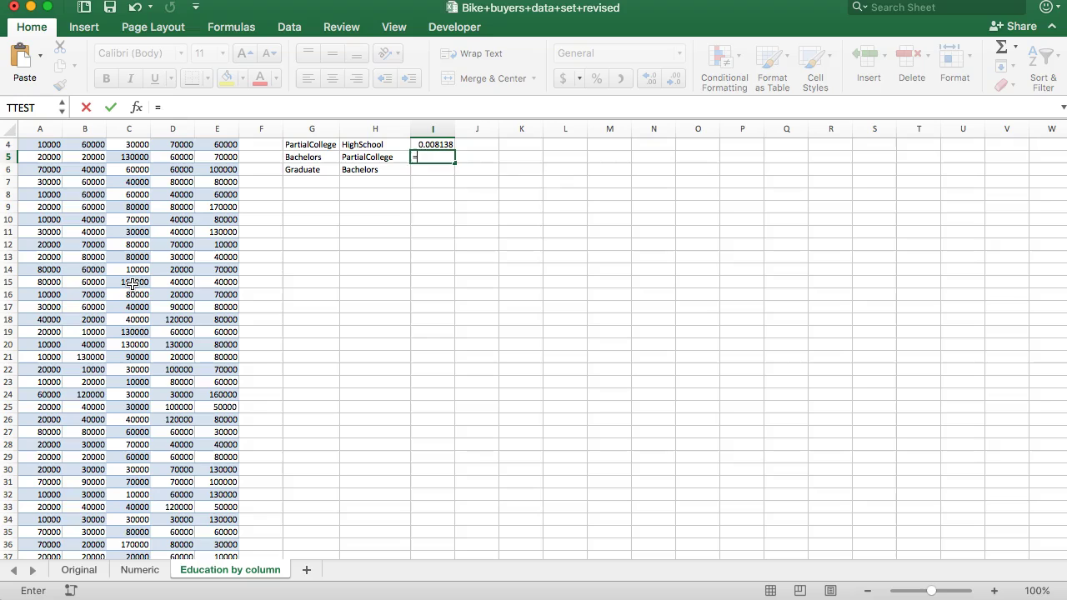
{"action": "type", "text": "tt"}
{"action": "key", "text": "Tab"}
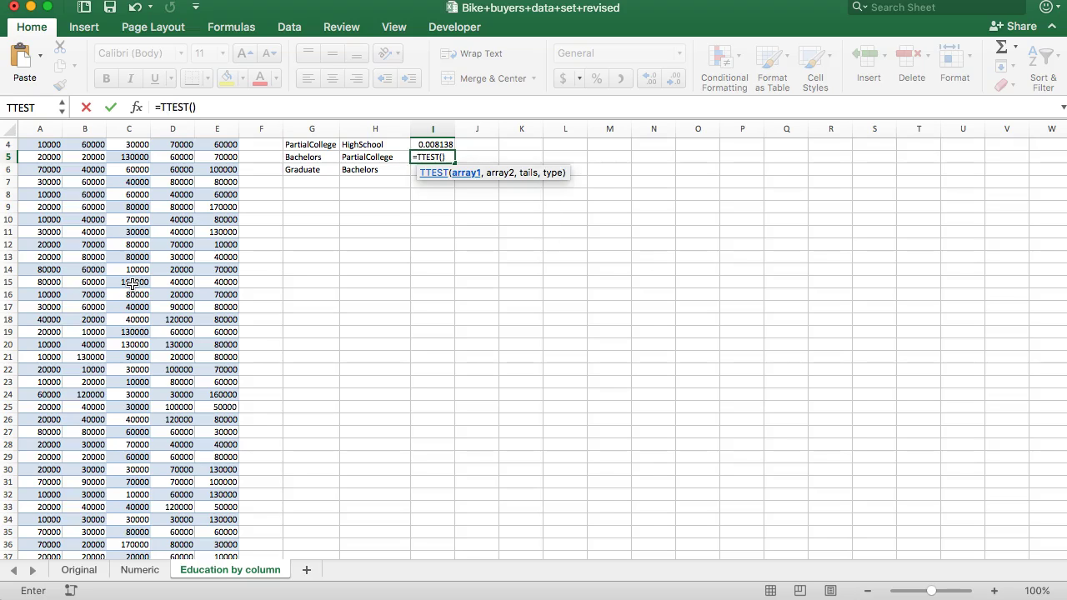
{"action": "left_click", "coordinate": [133, 244]}
{"action": "key", "text": "ctrl+Up"}
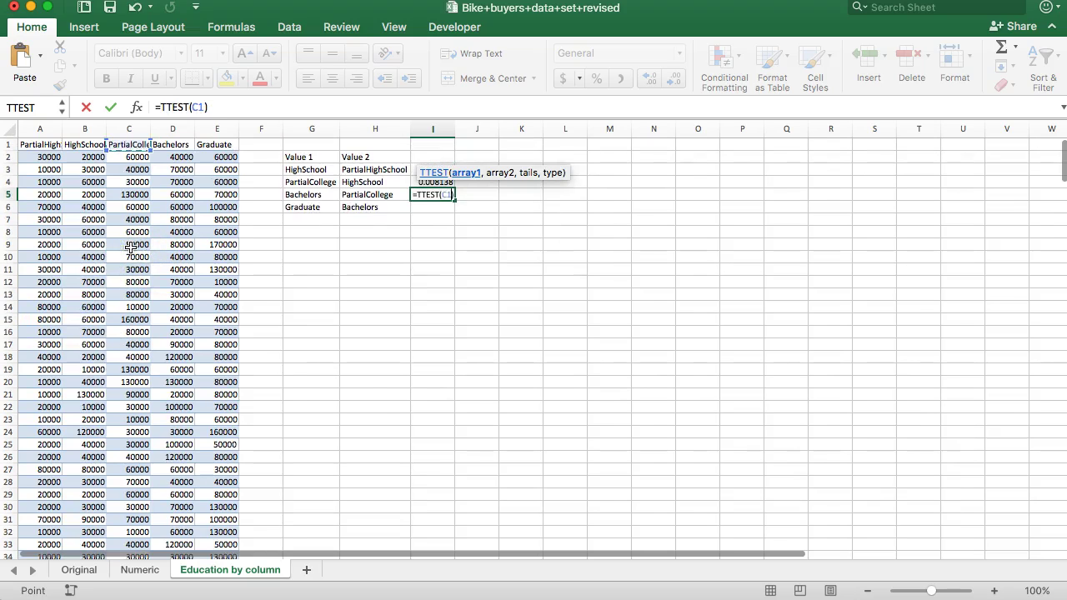
{"action": "key", "text": "Down"}
{"action": "key", "text": "ctrl+shift+Down"}
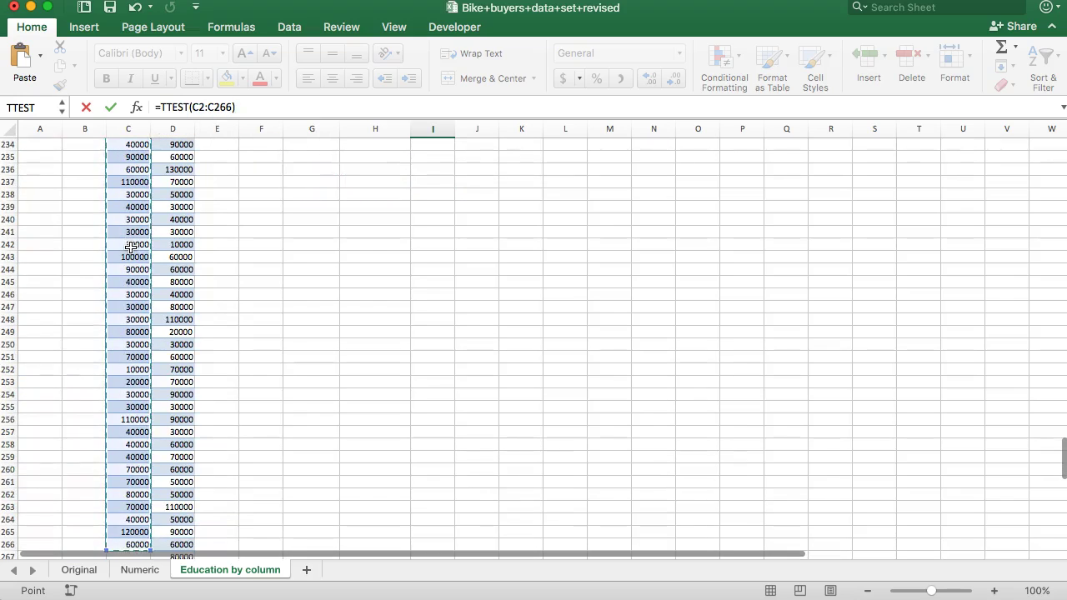
{"action": "type", "text": ","}
Add the Bachelors range D2:D307 with tails 1 and commit, showing 0.000326.
{"action": "key", "text": "Right"}
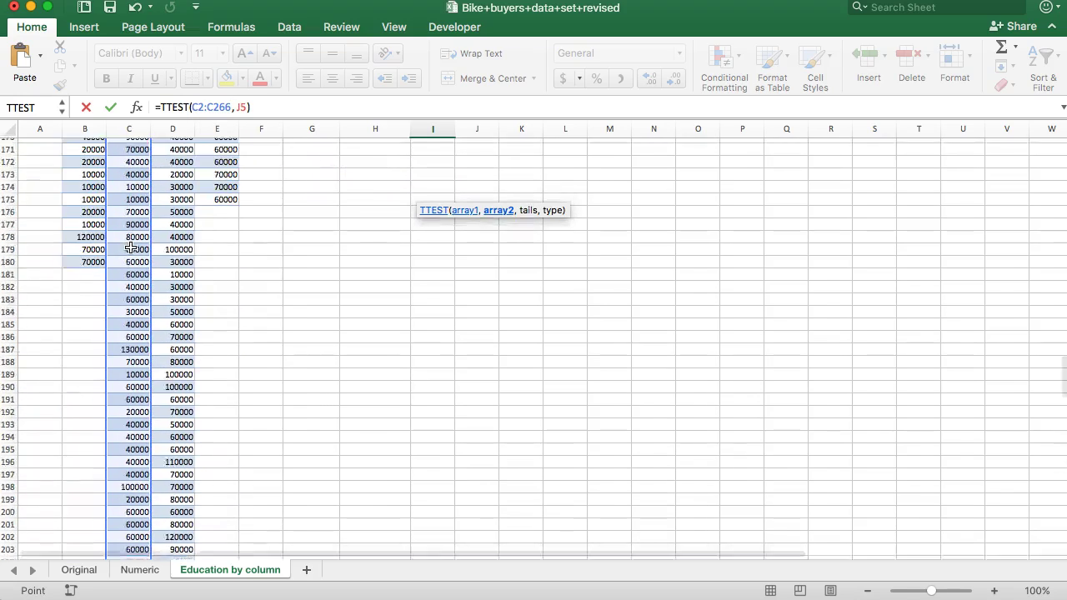
{"action": "key", "text": "Right"}
{"action": "key", "text": "Left"}
{"action": "key", "text": "Left"}
{"action": "key", "text": "Left"}
{"action": "key", "text": "Left"}
{"action": "key", "text": "Left"}
{"action": "key", "text": "Left"}
{"action": "key", "text": "Left"}
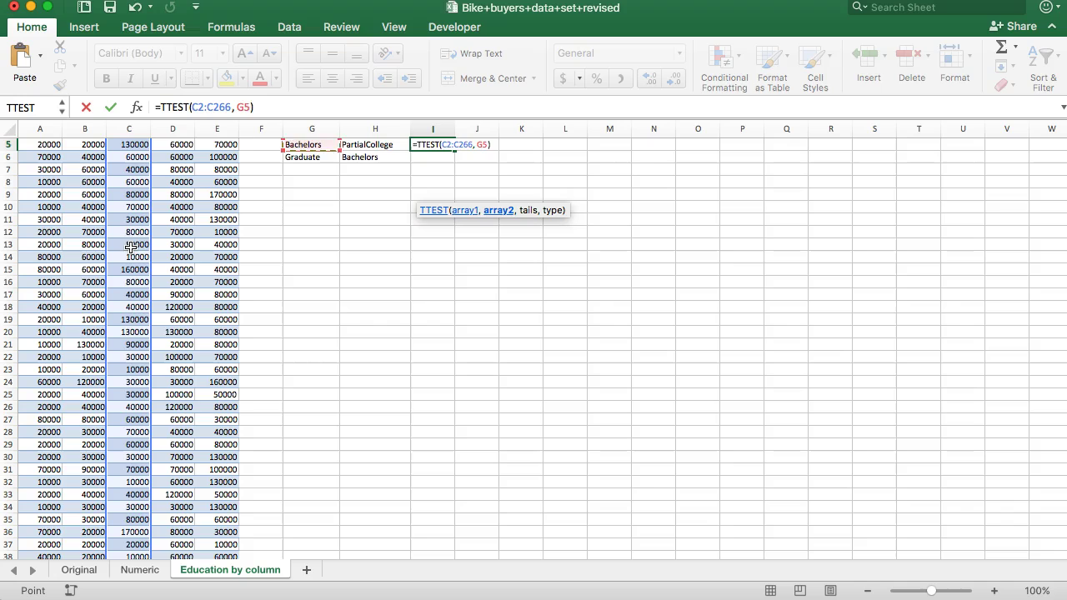
{"action": "key", "text": "Up"}
{"action": "key", "text": "Up"}
{"action": "key", "text": "Up"}
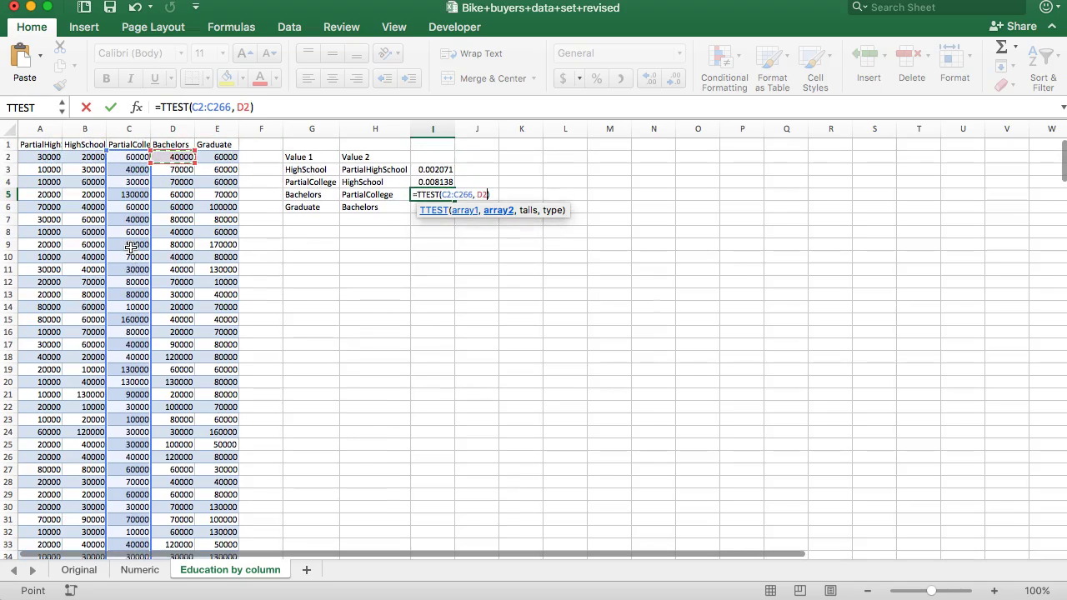
{"action": "key", "text": "ctrl+shift+Down"}
{"action": "type", "text": ", 1, 3"}
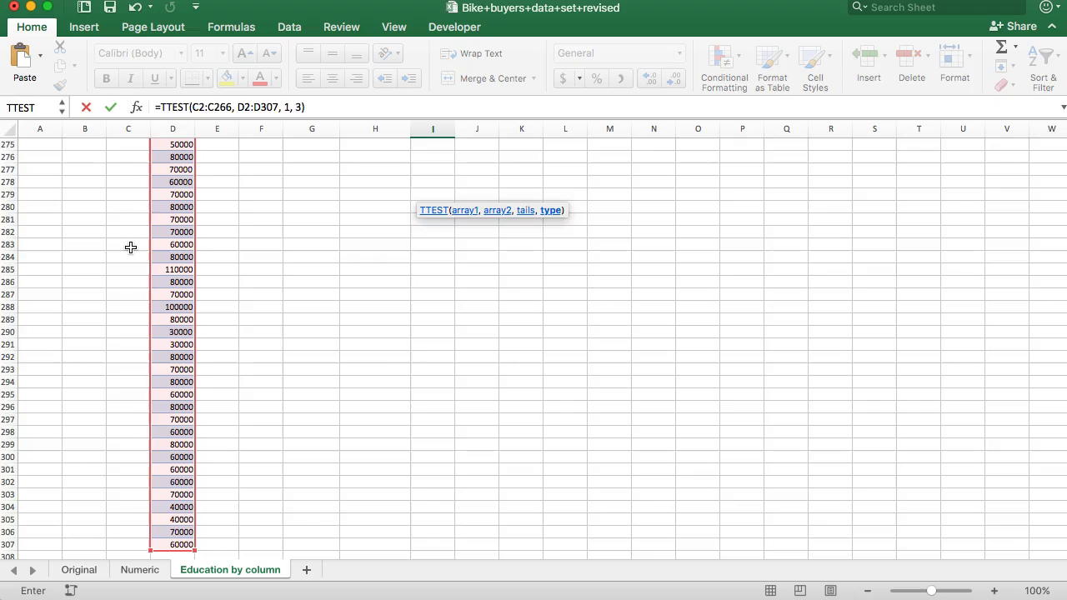
{"action": "key", "text": "Return"}
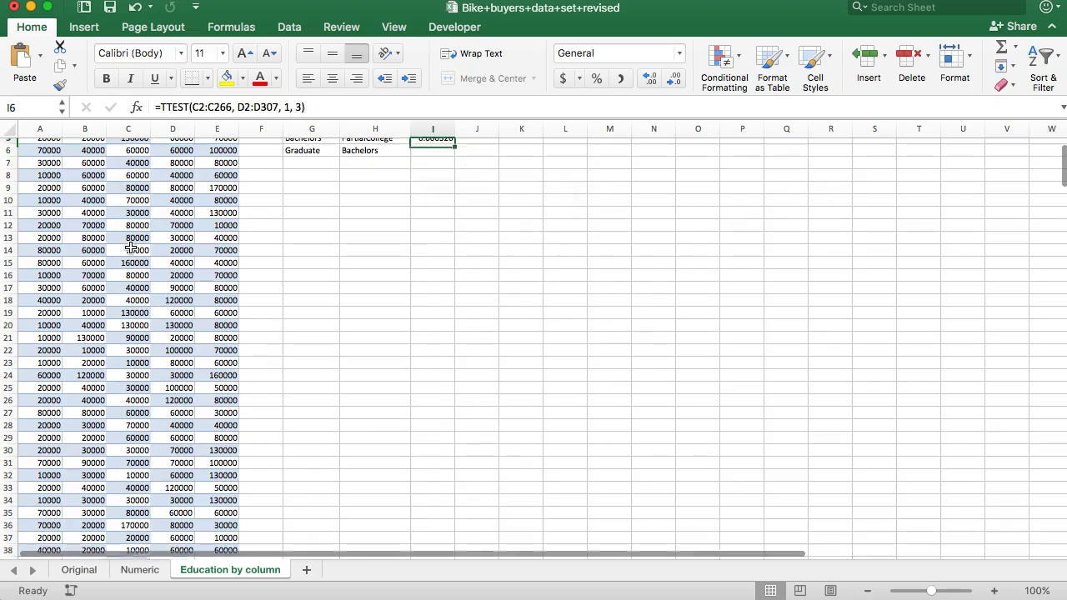
Start a TTEST in I6 with the Bachelors range D2:D307 as the first sample.
{"action": "type", "text": "=tt"}
{"action": "key", "text": "Tab"}
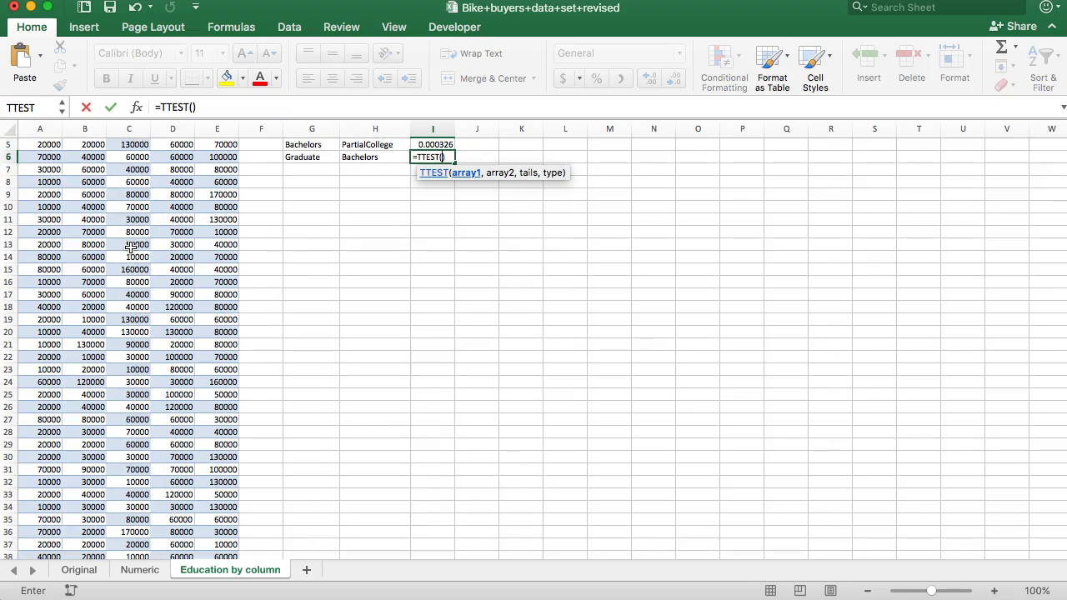
{"action": "key", "text": "Left"}
{"action": "key", "text": "Left"}
{"action": "key", "text": "Left"}
{"action": "key", "text": "Left"}
{"action": "key", "text": "Left"}
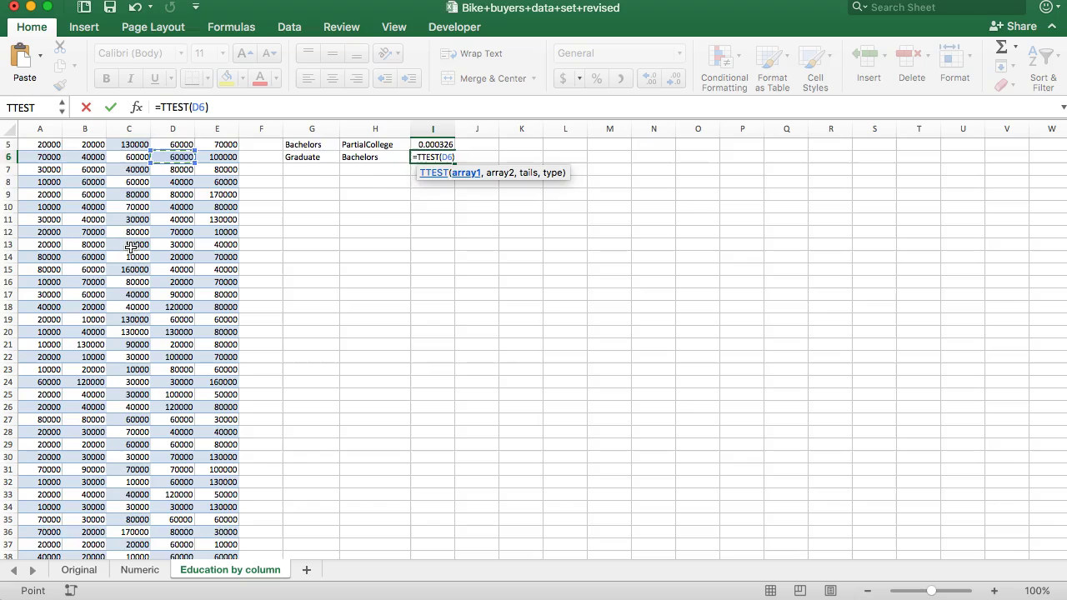
{"action": "key", "text": "Up"}
{"action": "key", "text": "Up"}
{"action": "key", "text": "Up"}
{"action": "key", "text": "Up"}
{"action": "key", "text": "ctrl+shift+Down"}
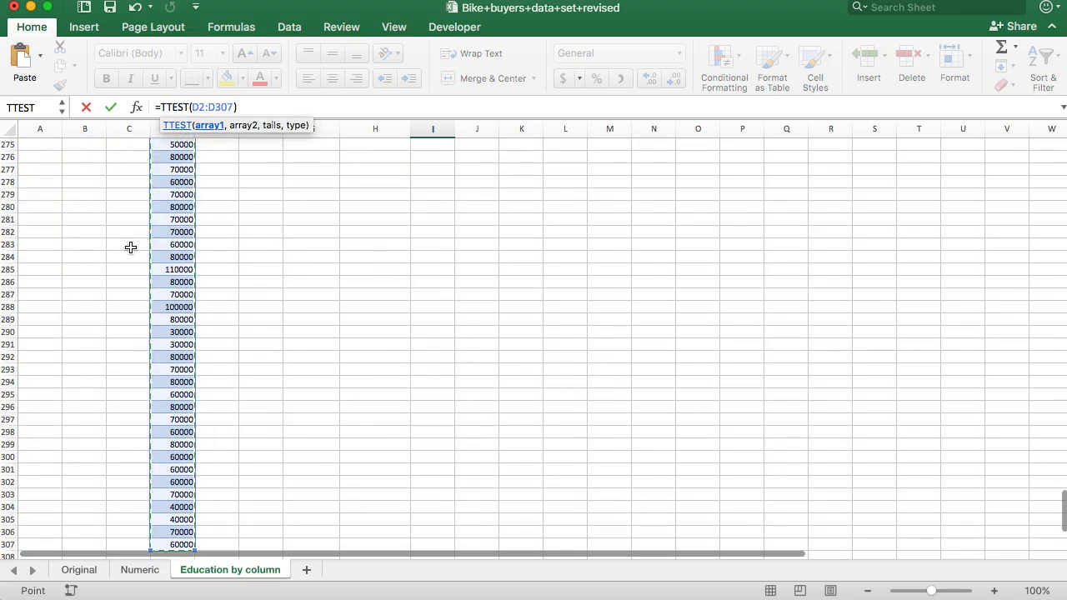
{"action": "type", "text": ","}
Add the Graduate range E2:E175 with tails 1 and type 3, returning 0.111451.
{"action": "key", "text": "Right"}
{"action": "key", "text": "Left"}
{"action": "key", "text": "Left"}
{"action": "key", "text": "Left"}
{"action": "key", "text": "Left"}
{"action": "key", "text": "Left"}
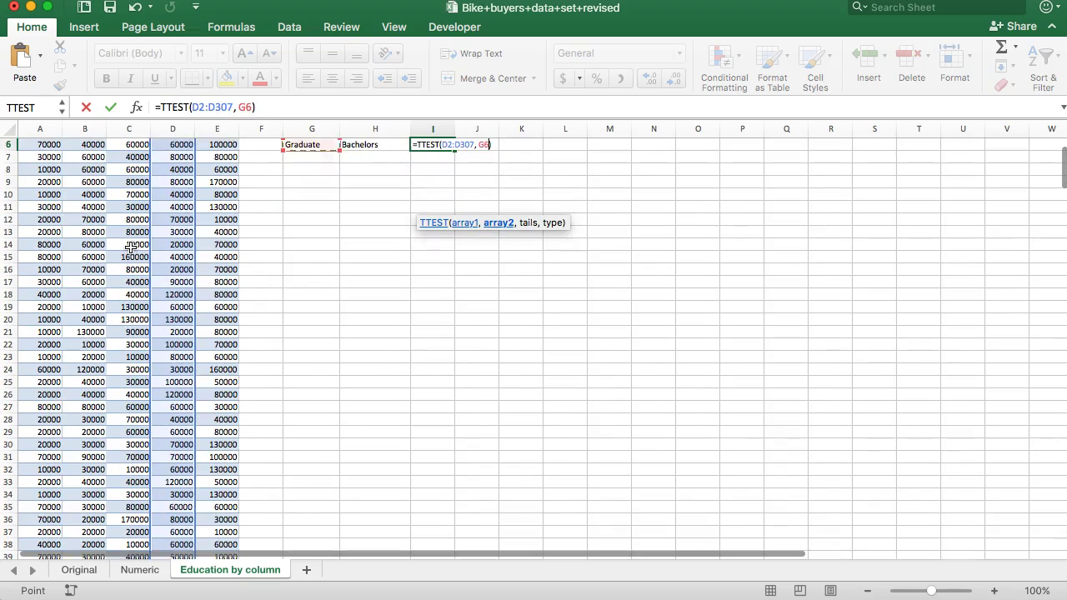
{"action": "key", "text": "Up"}
{"action": "key", "text": "Up"}
{"action": "key", "text": "Up"}
{"action": "key", "text": "Up"}
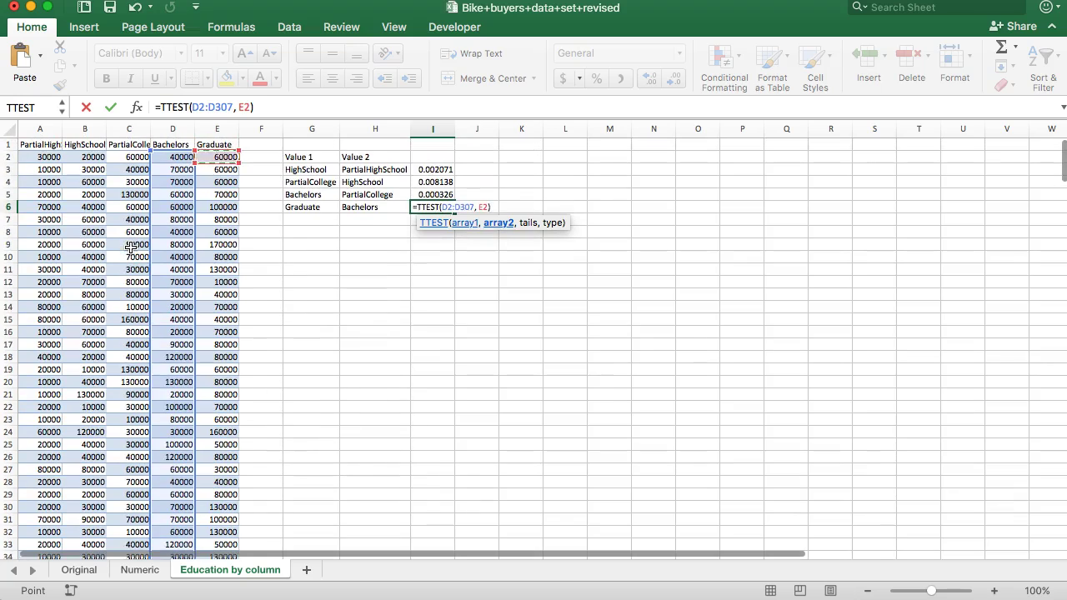
{"action": "key", "text": "ctrl+shift+Down"}
{"action": "type", "text": ", 1, 3)"}
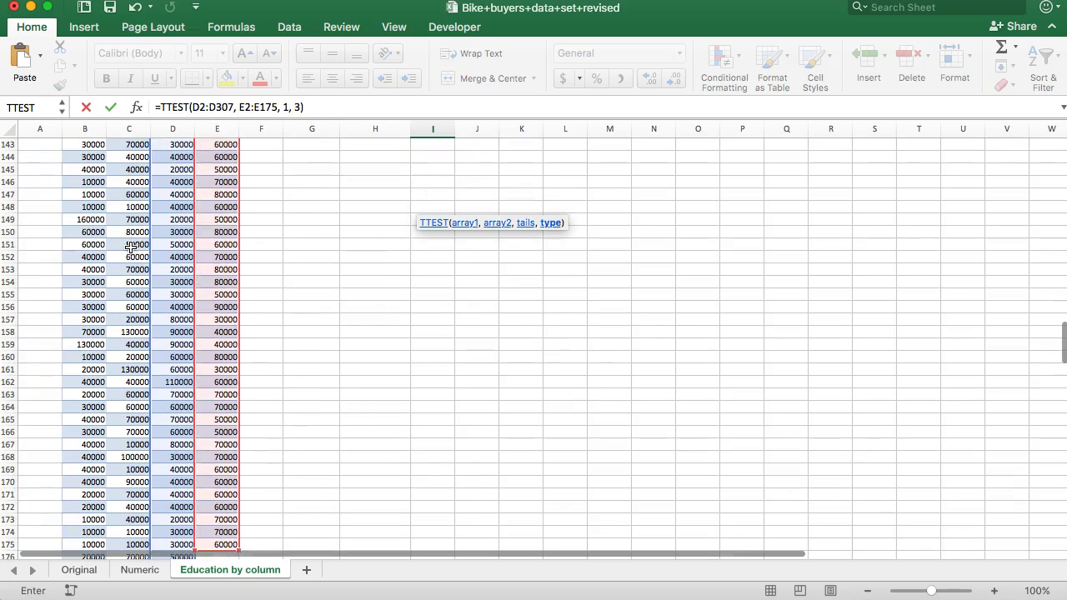
{"action": "key", "text": "Return"}
{"action": "key", "text": "Up"}
{"action": "key", "text": "Up"}
{"action": "key", "text": "Up"}
{"action": "key", "text": "Up"}
{"action": "key", "text": "Up"}
{"action": "key", "text": "Up"}
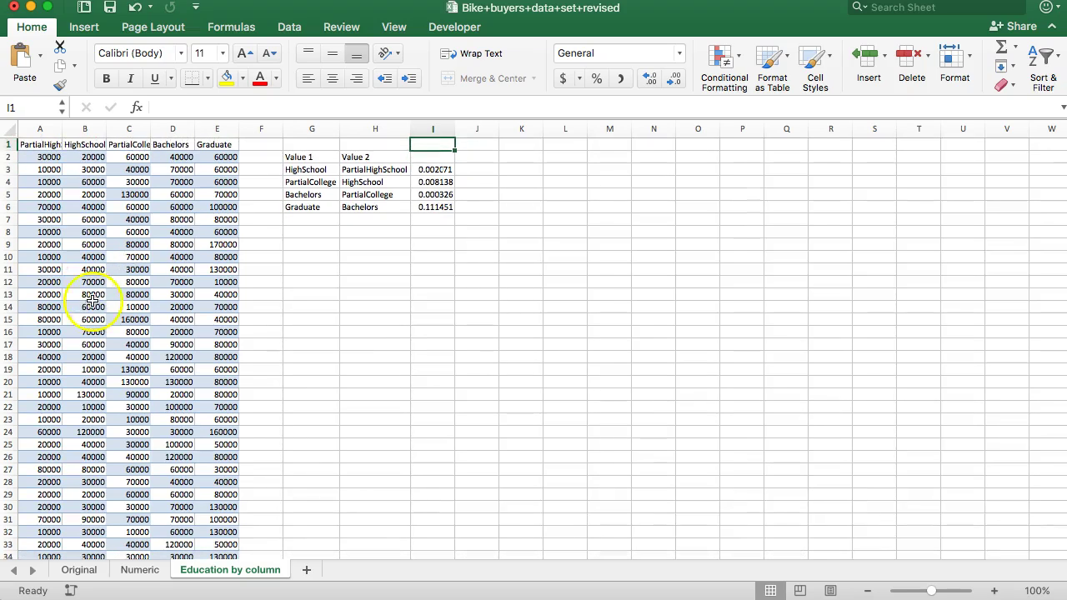
Insert a blank row 2 directly beneath the headers.
{"action": "left_click", "coordinate": [46, 185]}
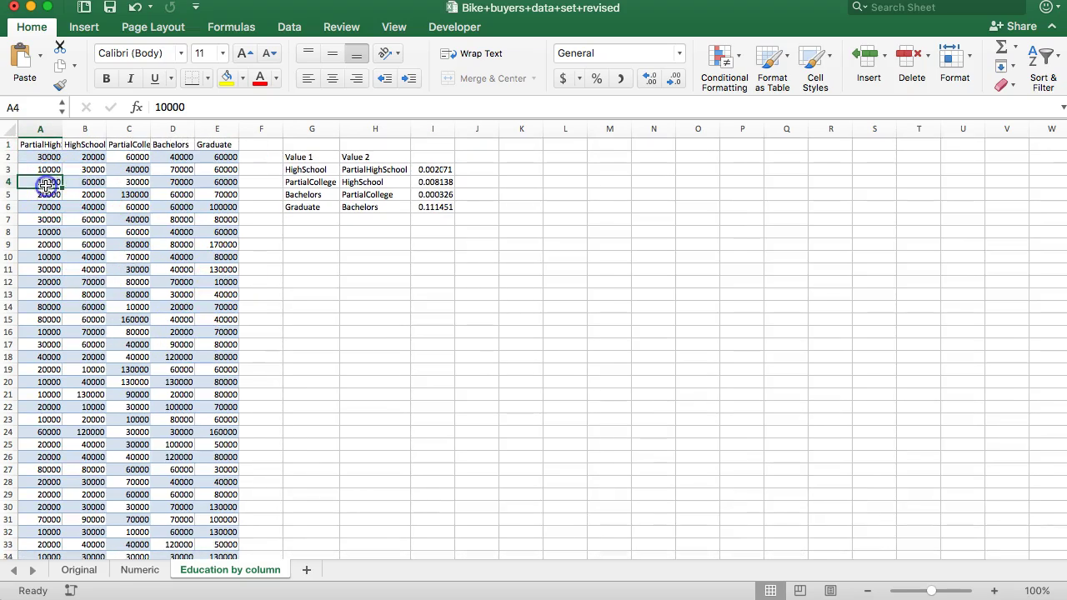
{"action": "right_click", "coordinate": [10, 156]}
{"action": "left_click", "coordinate": [44, 238]}
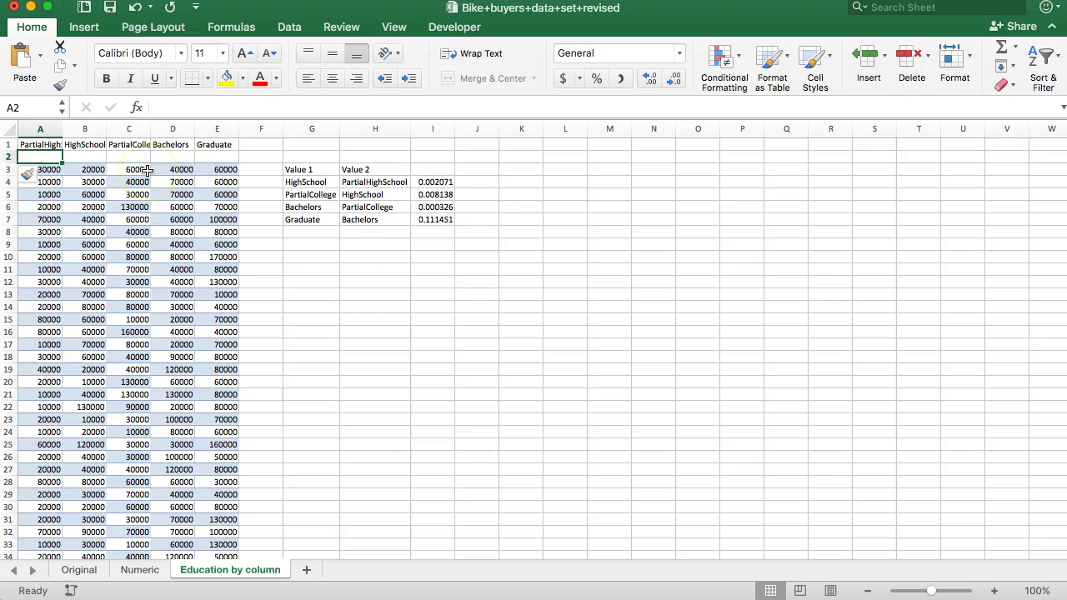
Enter an AVERAGE of column A in A2 and fill it across to E2.
{"action": "type", "text": "=ave"}
{"action": "key", "text": "Tab"}
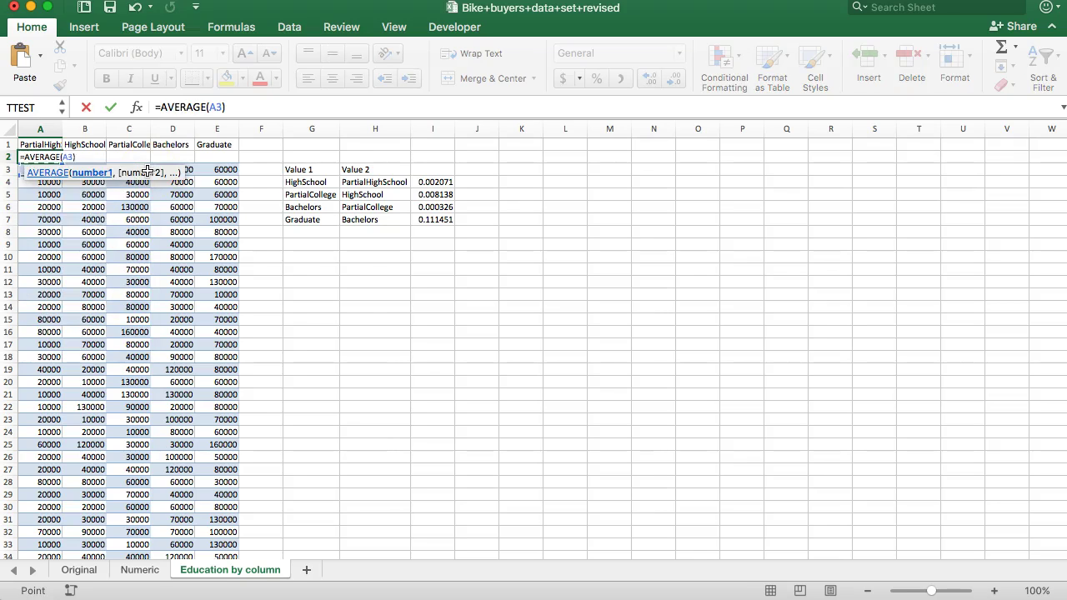
{"action": "key", "text": "super+shift+Down"}
{"action": "scroll", "coordinate": [148, 170], "scroll_direction": "down", "scroll_amount": 10}
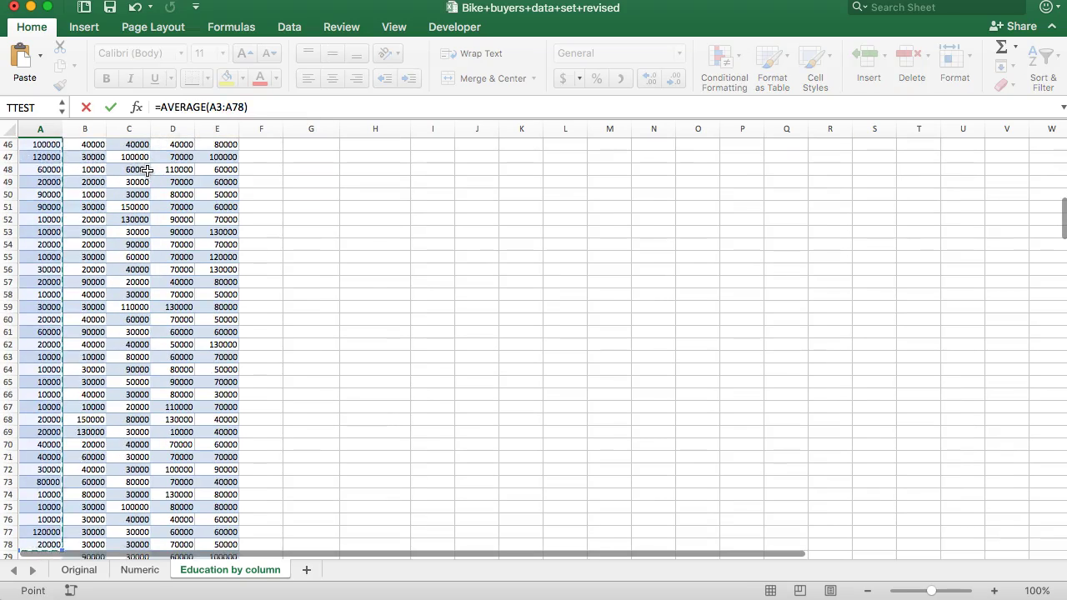
{"action": "key", "text": "Return"}
{"action": "key", "text": "Up"}
{"action": "key", "text": "Up"}
{"action": "key", "text": "Down"}
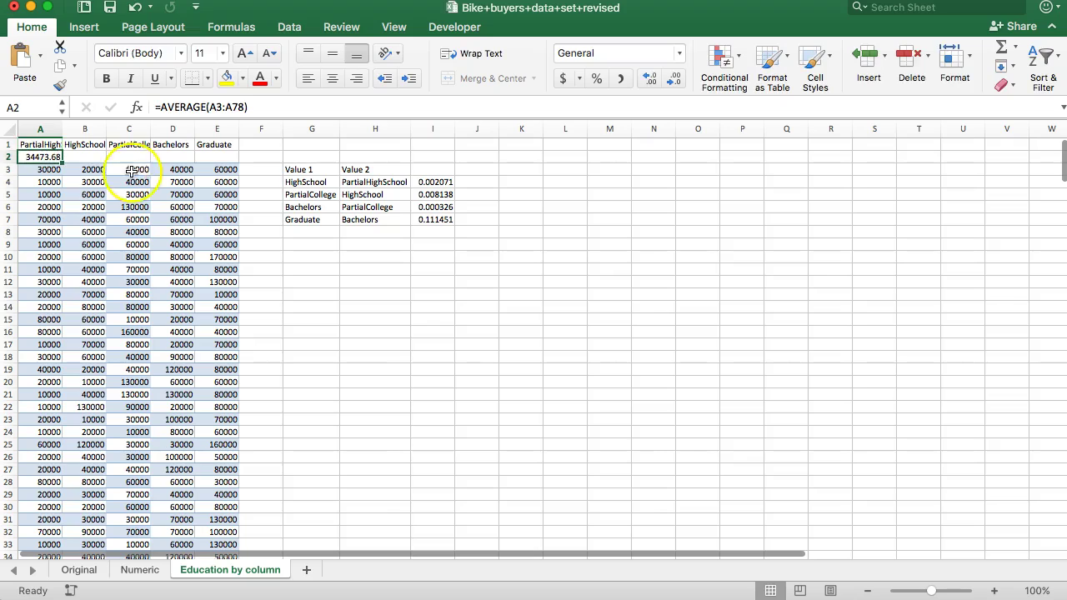
{"action": "left_click_drag", "start_coordinate": [62, 163], "coordinate": [237, 163]}
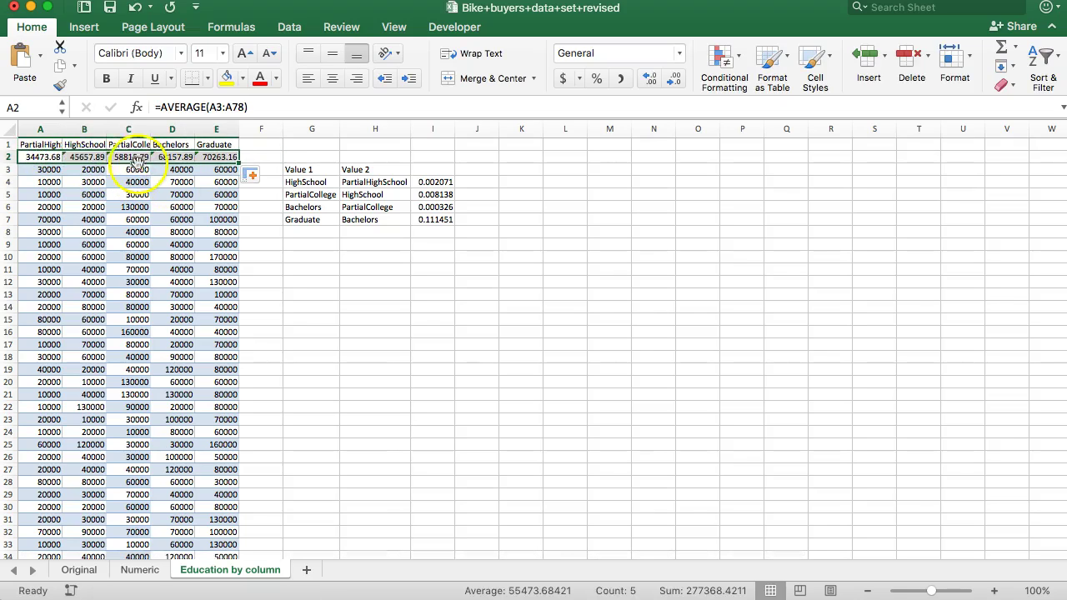
Extend B2's average range to row 308 and recopy it across A2:E2.
{"action": "left_click", "coordinate": [87, 157]}
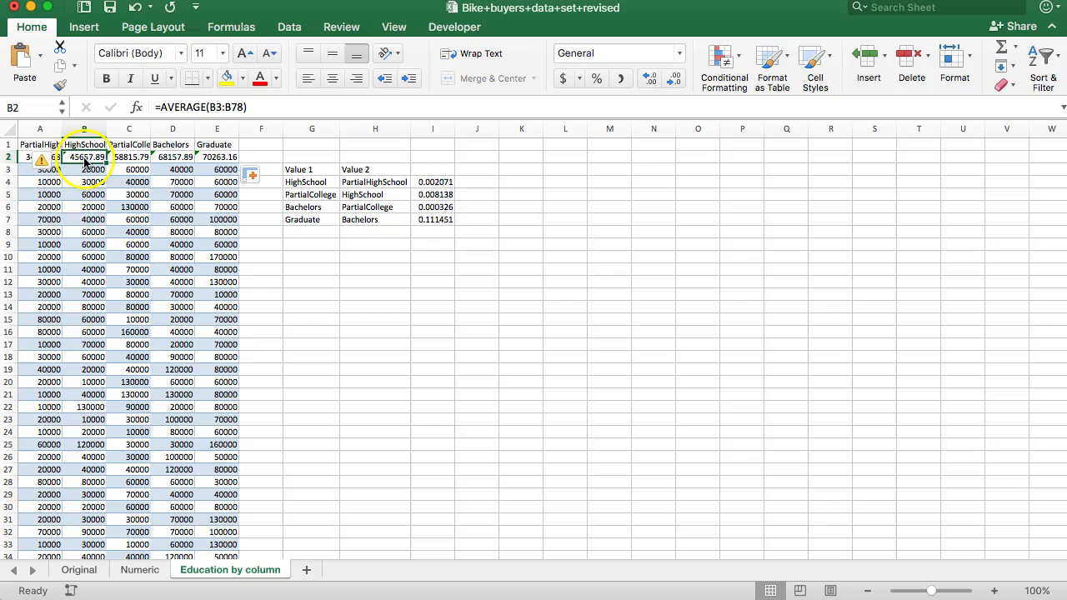
{"action": "left_click", "coordinate": [209, 109]}
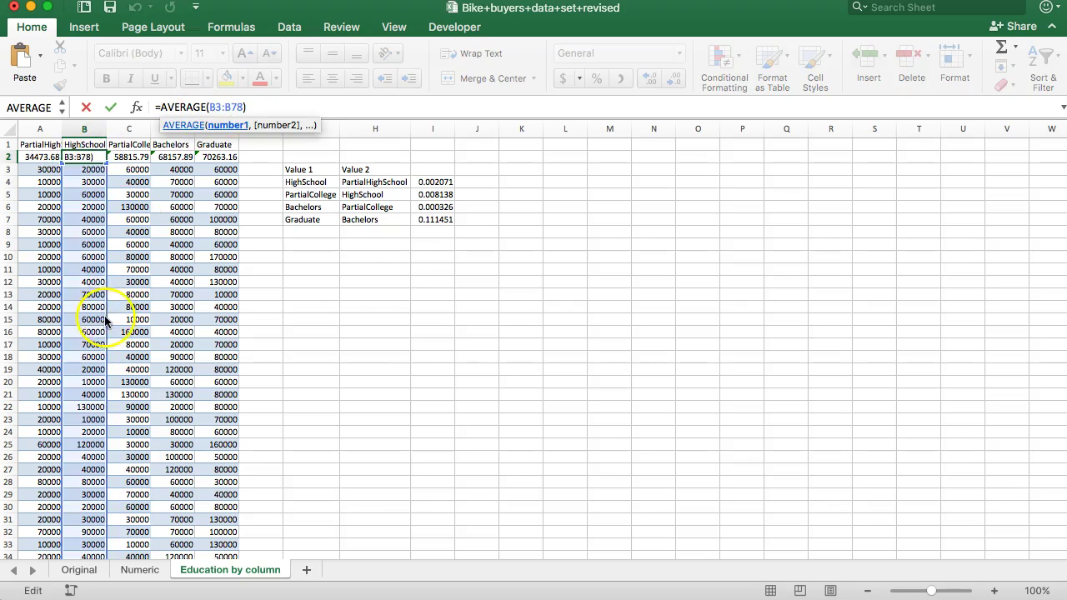
{"action": "scroll", "coordinate": [110, 258], "scroll_direction": "down", "scroll_amount": 15}
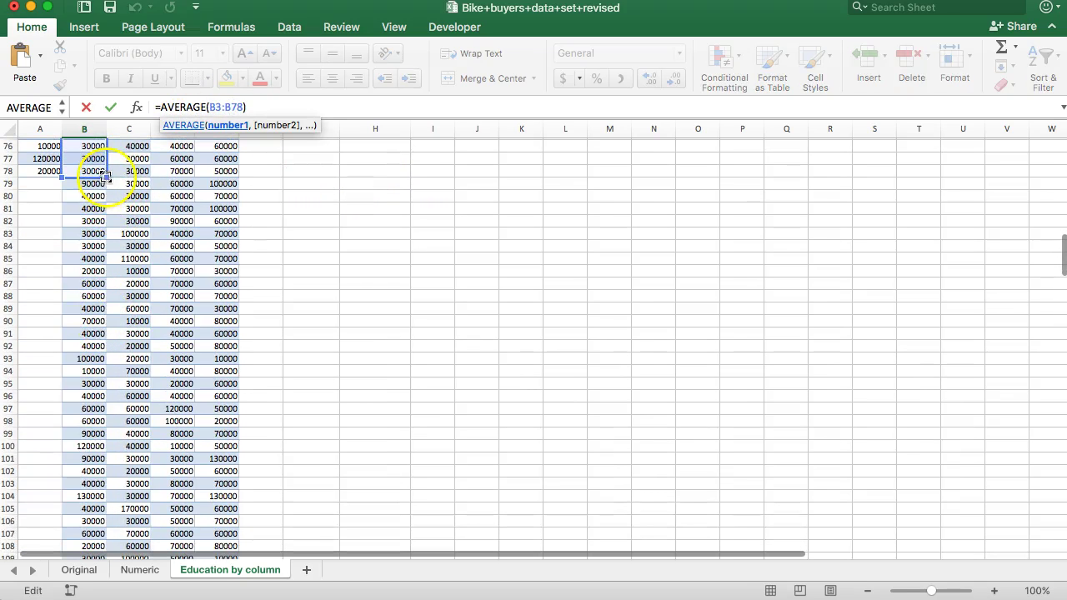
{"action": "left_click_drag", "start_coordinate": [106, 176], "coordinate": [125, 251]}
{"action": "key", "text": "Return"}
{"action": "key", "text": "Up"}
{"action": "key", "text": "Up"}
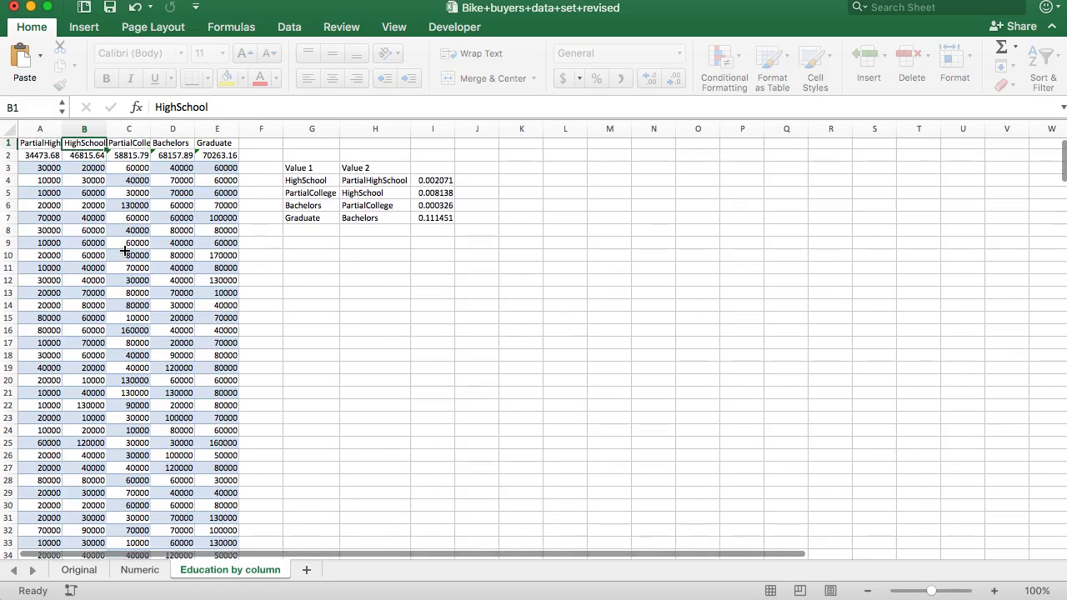
{"action": "left_click", "coordinate": [99, 160]}
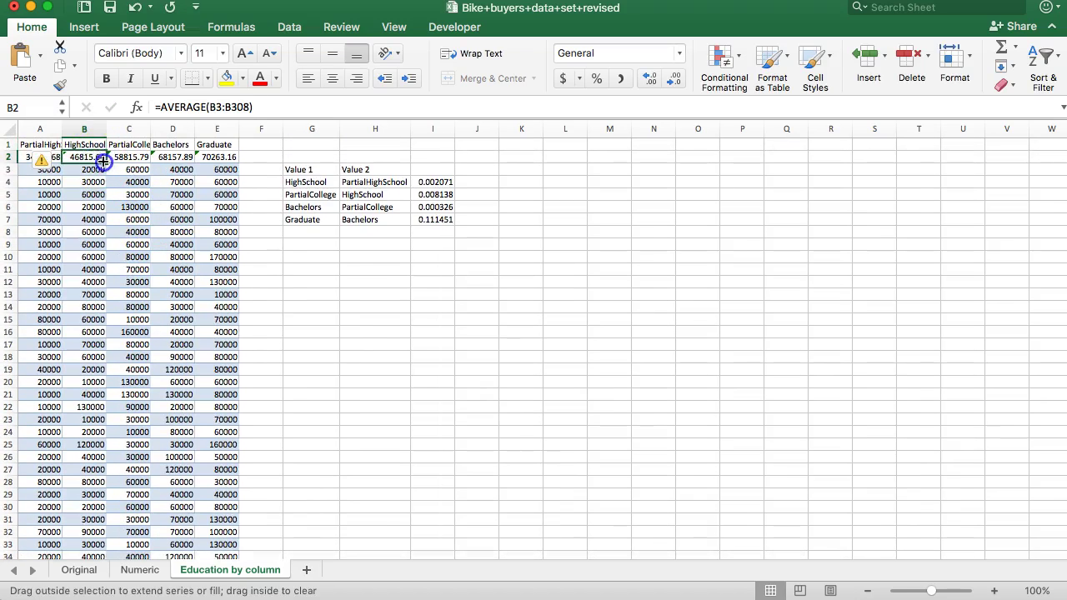
{"action": "left_click_drag", "start_coordinate": [26, 159], "coordinate": [26, 158]}
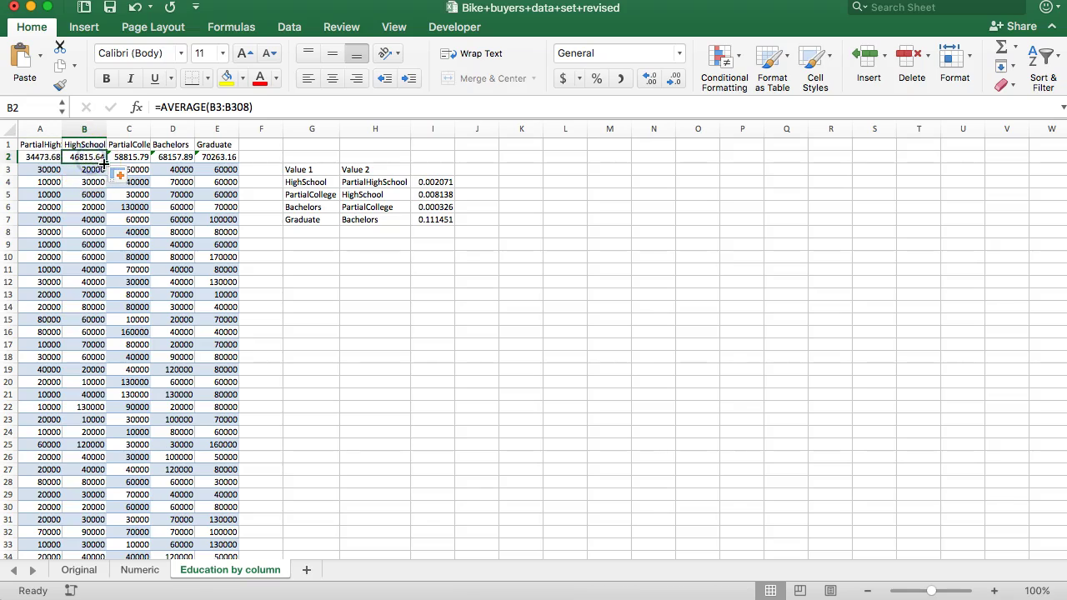
{"action": "left_click_drag", "start_coordinate": [104, 163], "coordinate": [215, 162]}
{"action": "left_click", "coordinate": [260, 243]}
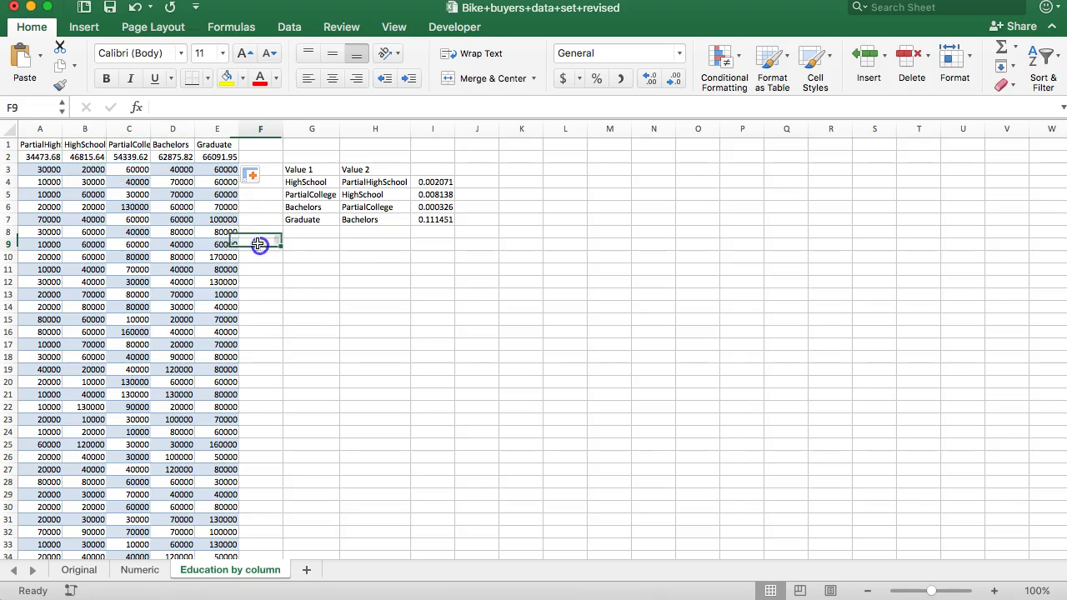
Bold the averages row A2:E2.
{"action": "left_click", "coordinate": [40, 156]}
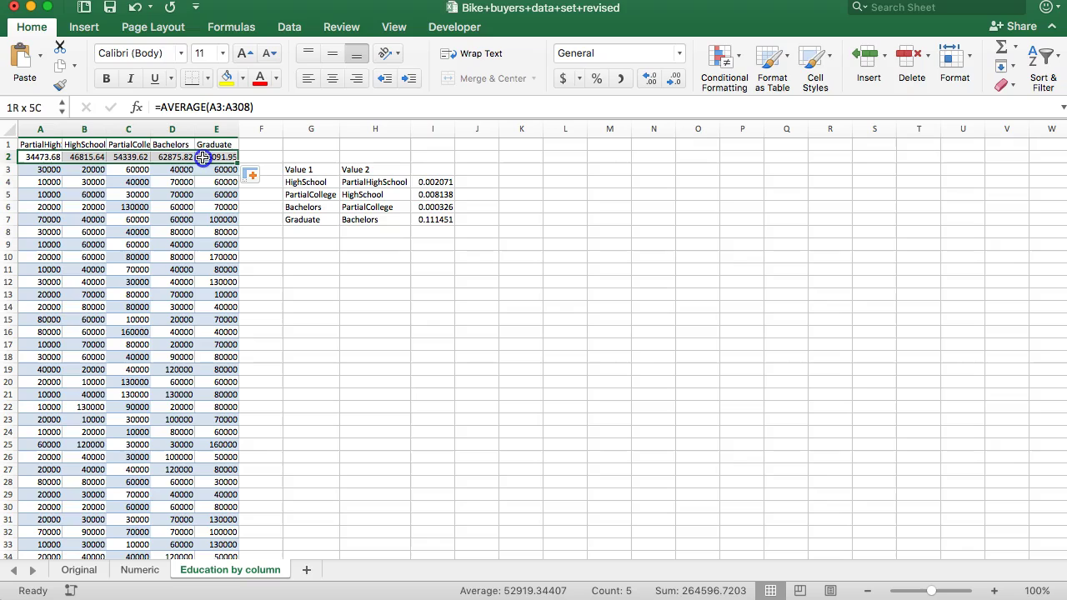
{"action": "left_click_drag", "start_coordinate": [202, 157], "coordinate": [203, 157]}
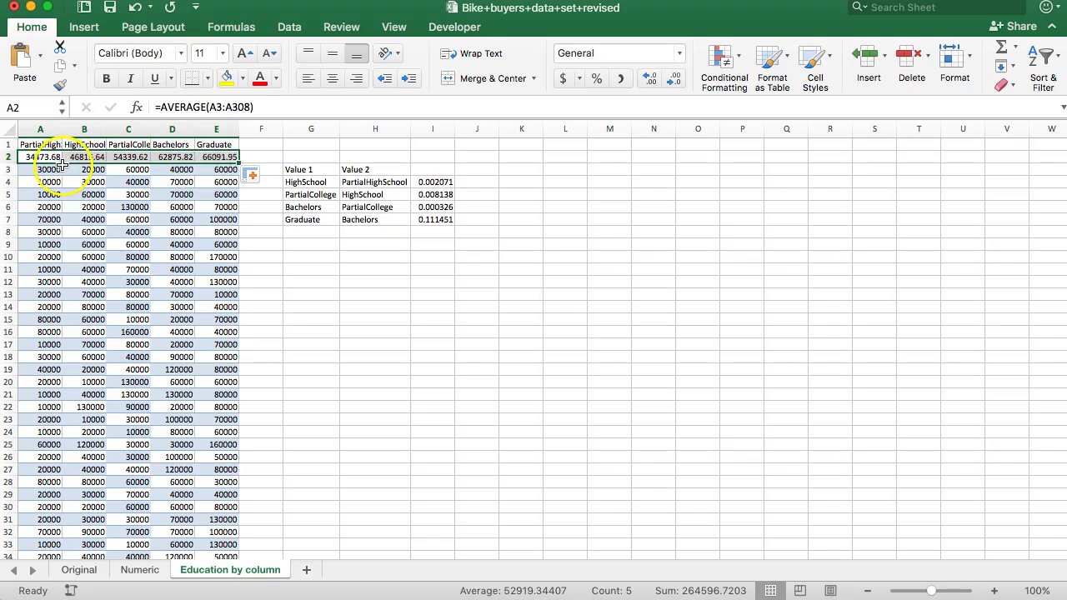
{"action": "key", "text": "super+b"}
Undo the stray 'x' entered in A2 so its AVERAGE formula is restored.
{"action": "type", "text": "x"}
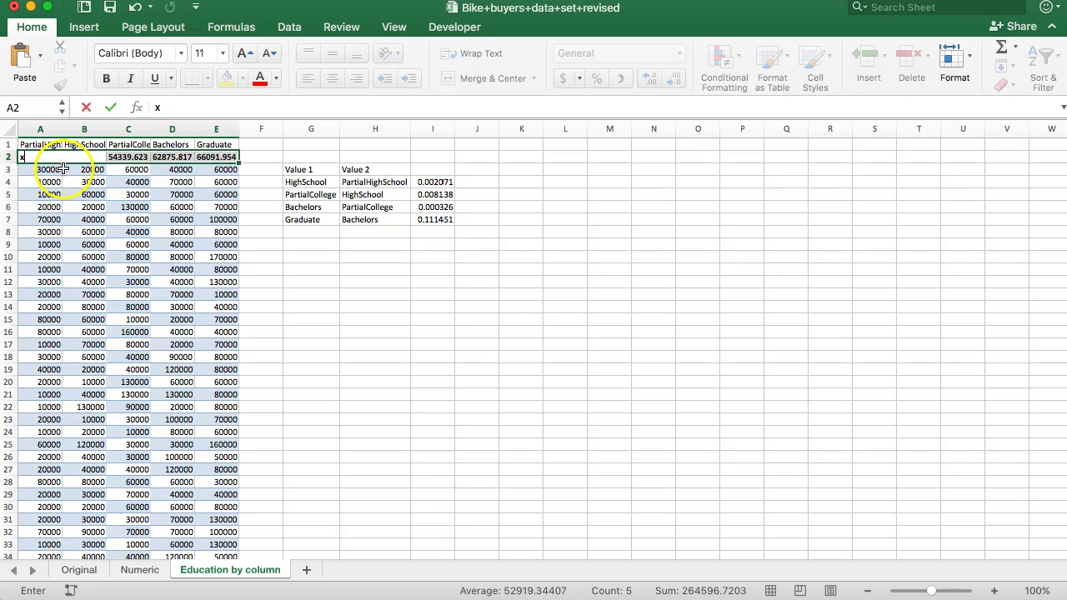
{"action": "left_click", "coordinate": [63, 170]}
{"action": "key", "text": "super+z"}
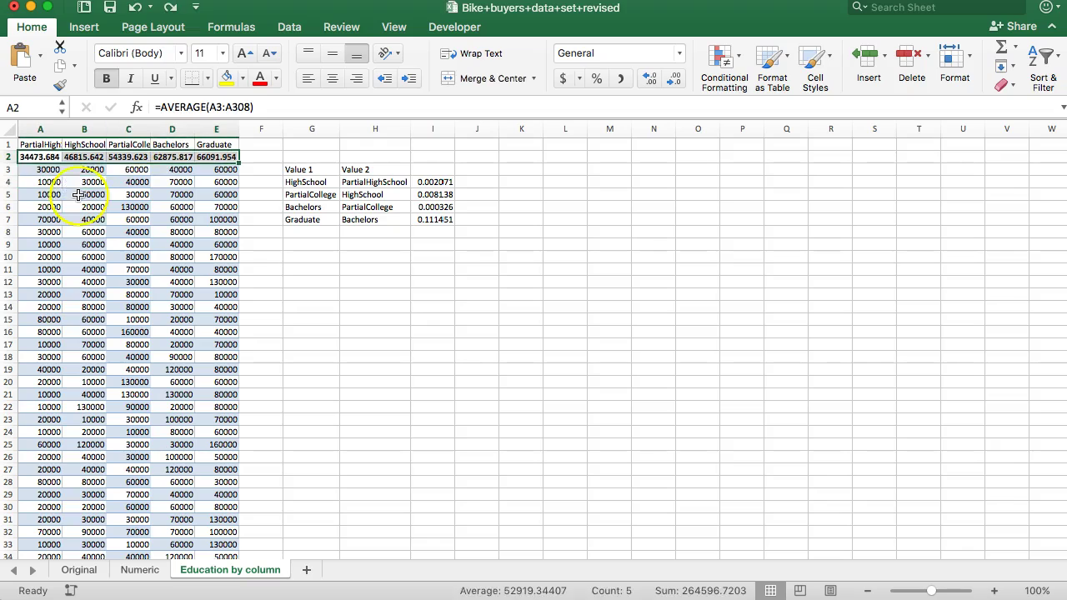
{"action": "left_click", "coordinate": [46, 170]}
{"action": "left_click", "coordinate": [42, 158]}
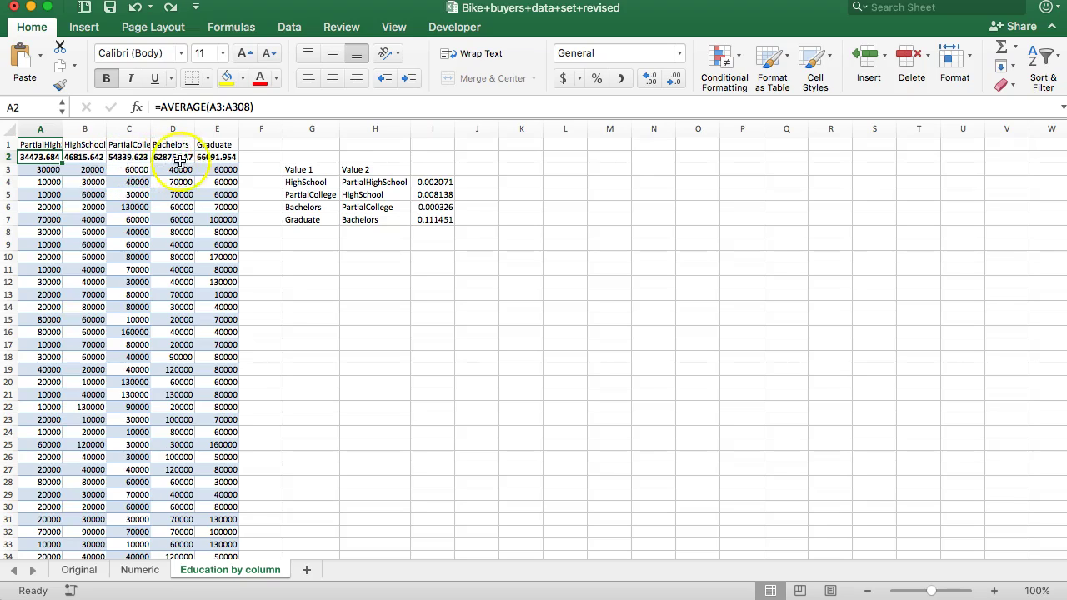
{"action": "left_click_drag", "start_coordinate": [46, 157], "coordinate": [218, 157]}
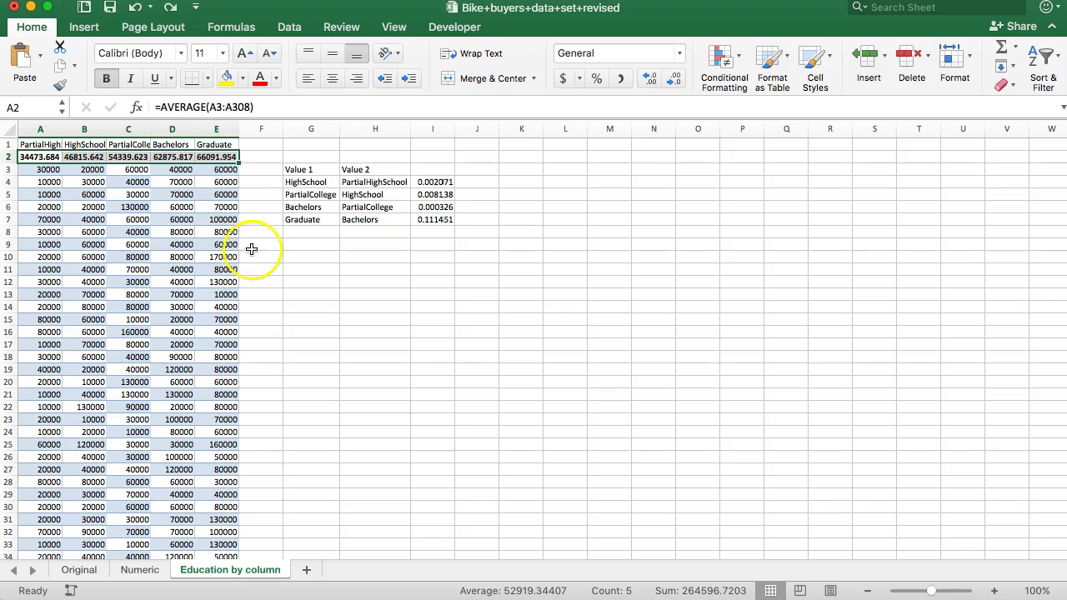
{"action": "left_click", "coordinate": [435, 182]}
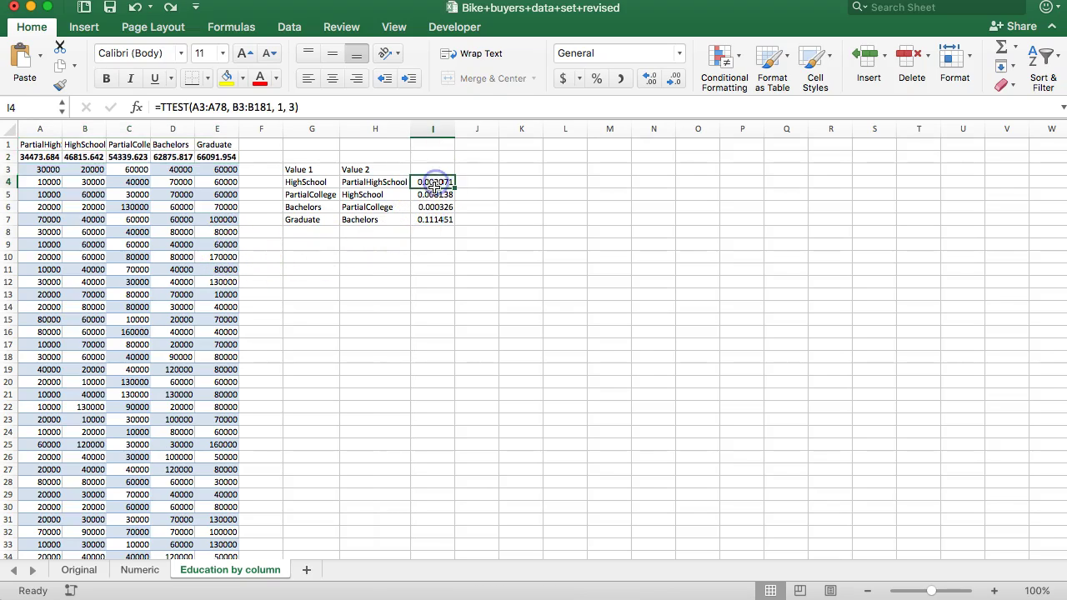
{"action": "left_click", "coordinate": [35, 159]}
{"action": "left_click", "coordinate": [84, 157]}
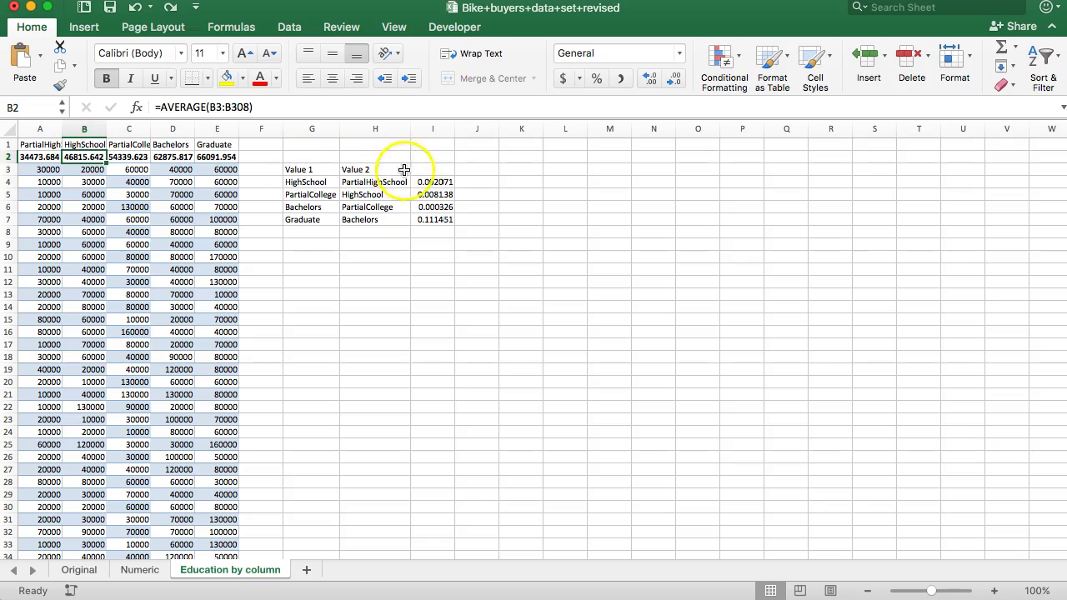
{"action": "left_click", "coordinate": [435, 182]}
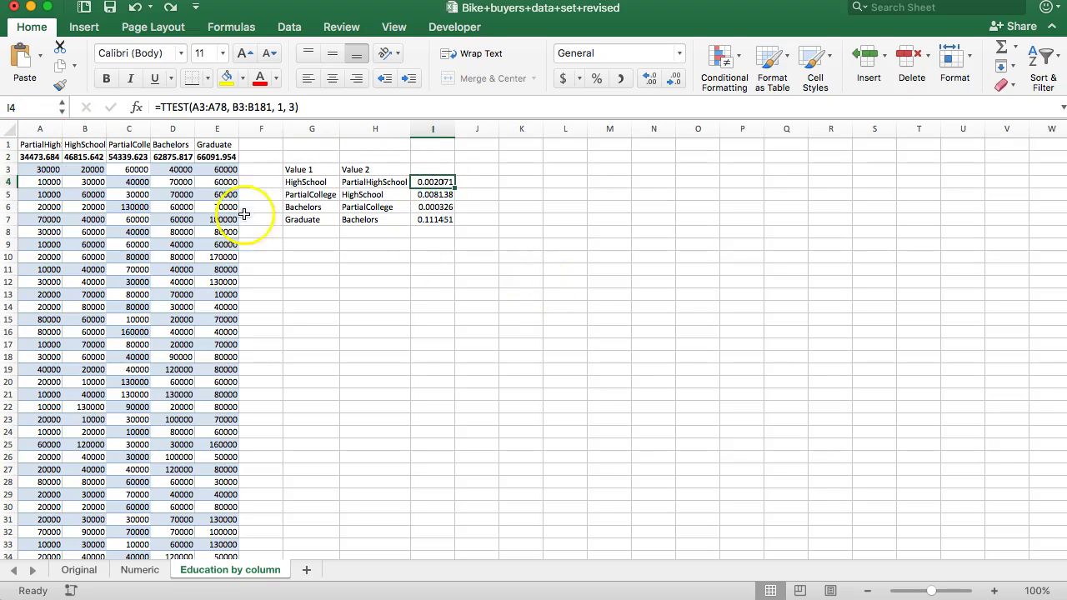
{"action": "left_click", "coordinate": [40, 157]}
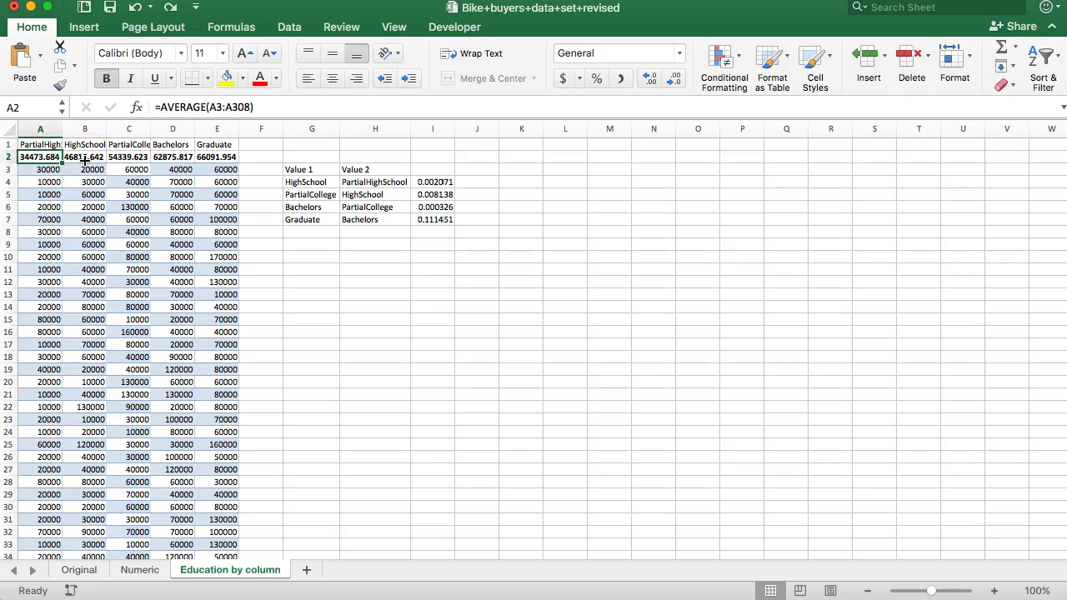
{"action": "left_click", "coordinate": [432, 182]}
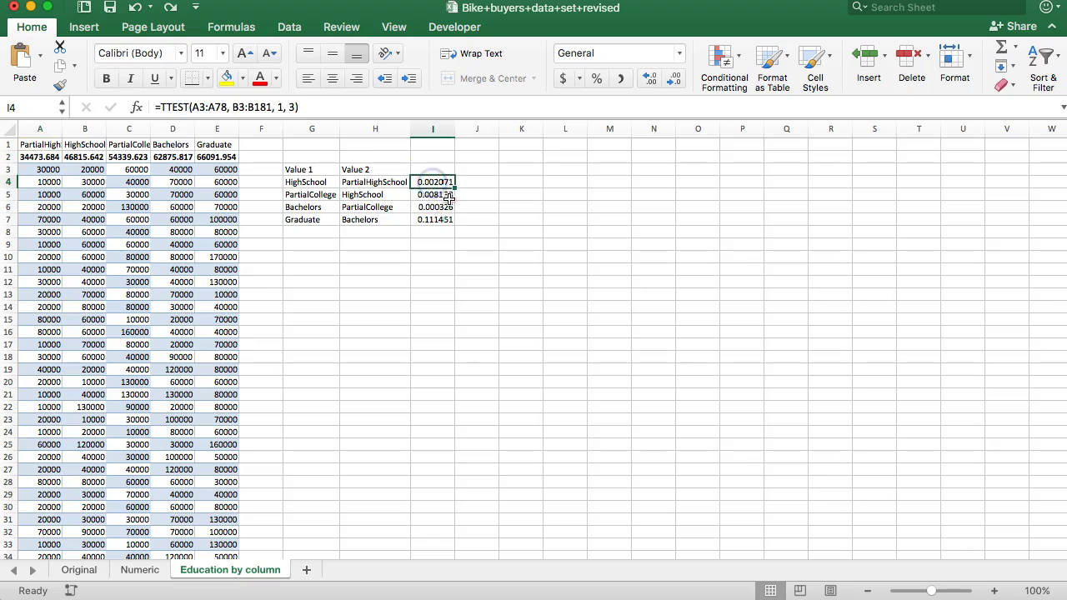
{"action": "left_click", "coordinate": [85, 145]}
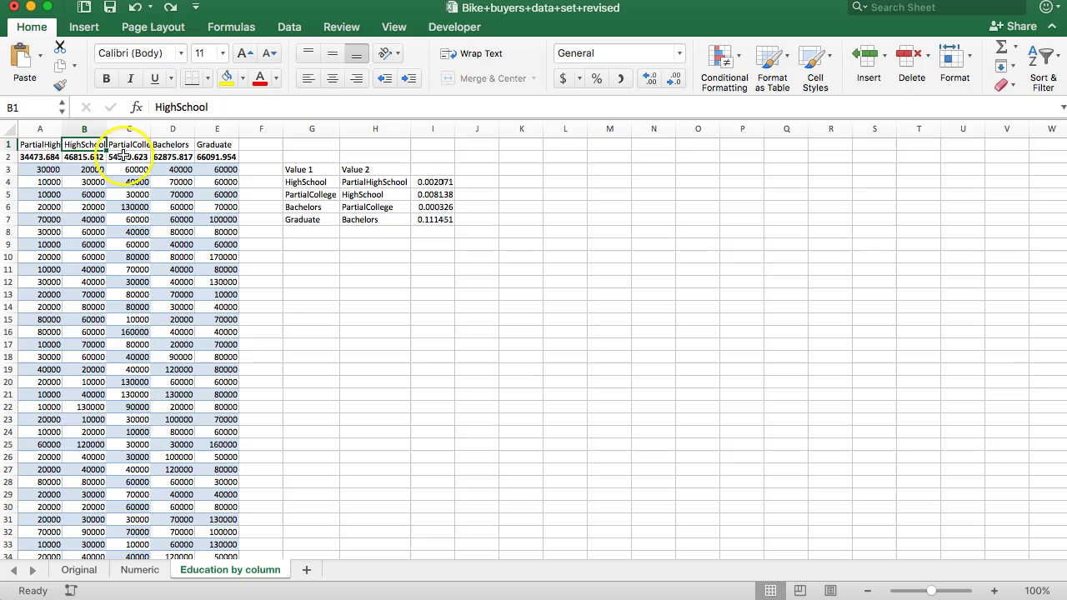
{"action": "key", "text": "Left"}
{"action": "left_click", "coordinate": [110, 157]}
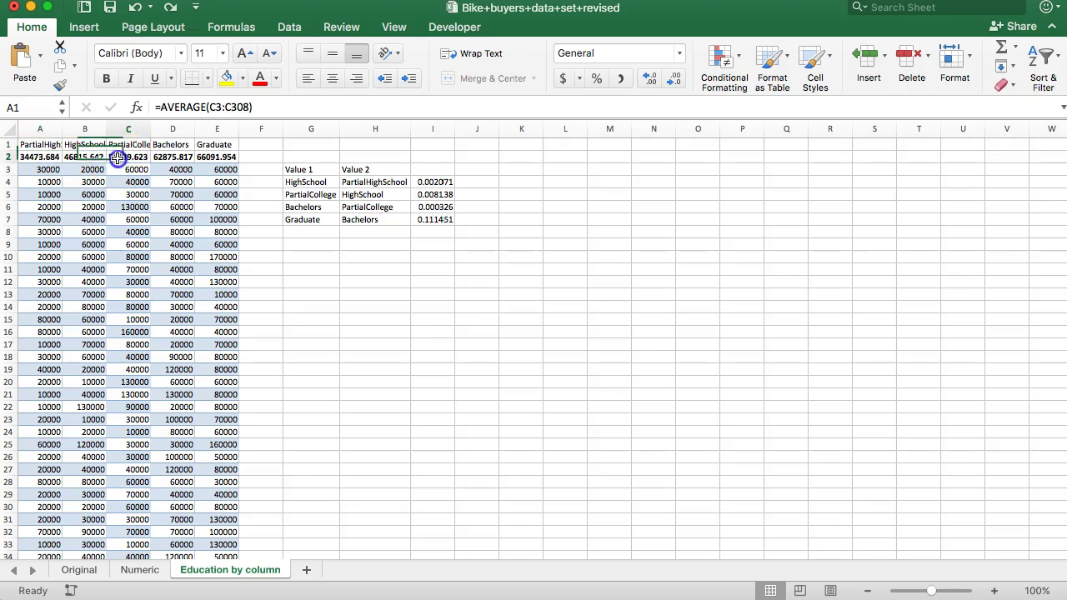
{"action": "left_click", "coordinate": [434, 194]}
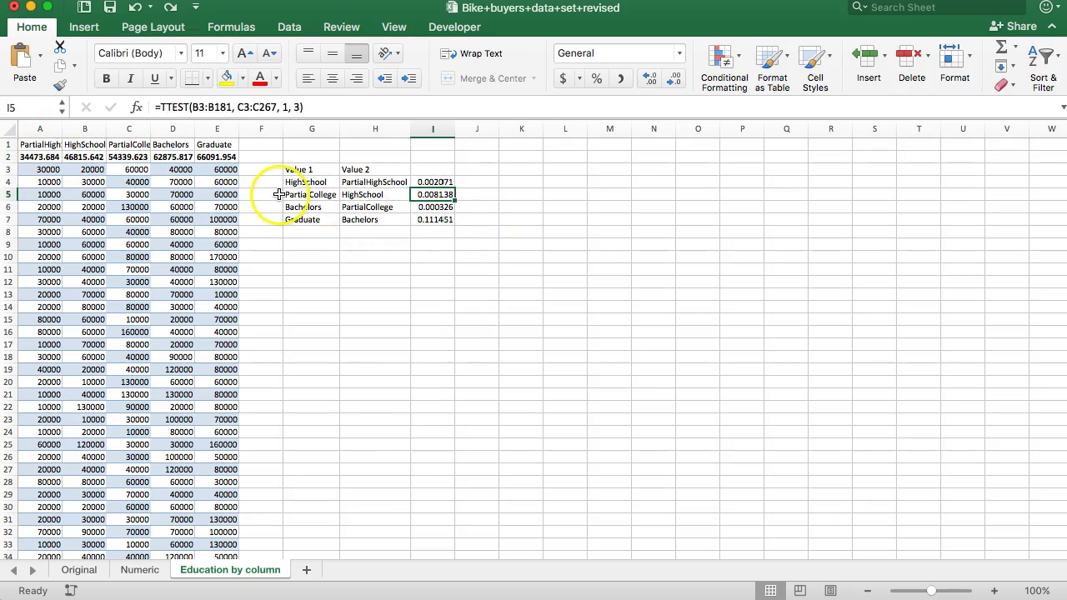
{"action": "left_click", "coordinate": [210, 107]}
{"action": "left_click", "coordinate": [252, 107]}
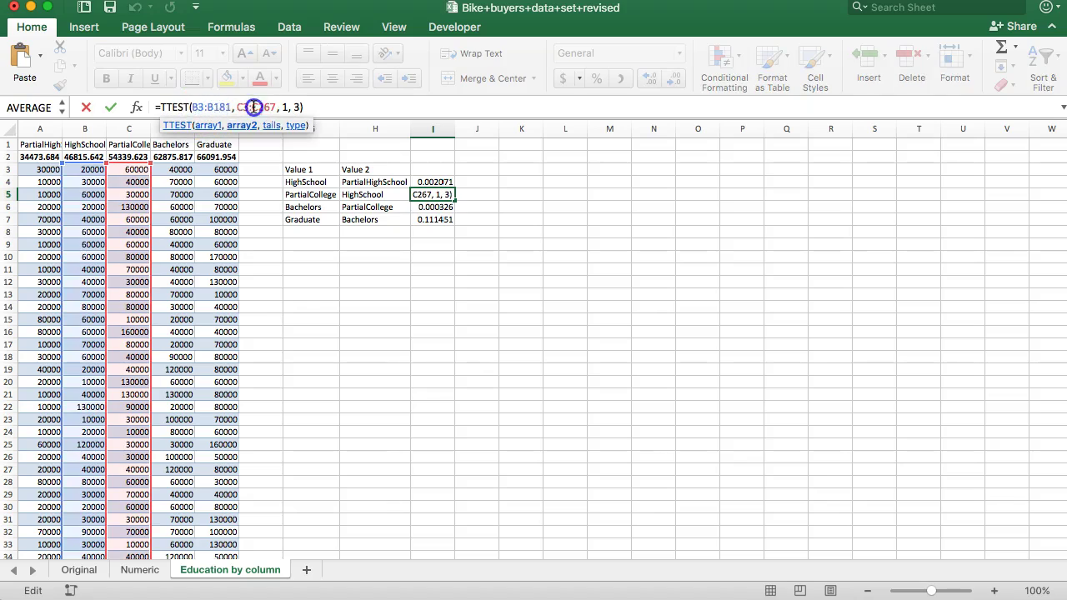
{"action": "left_click_drag", "start_coordinate": [193, 107], "coordinate": [280, 107]}
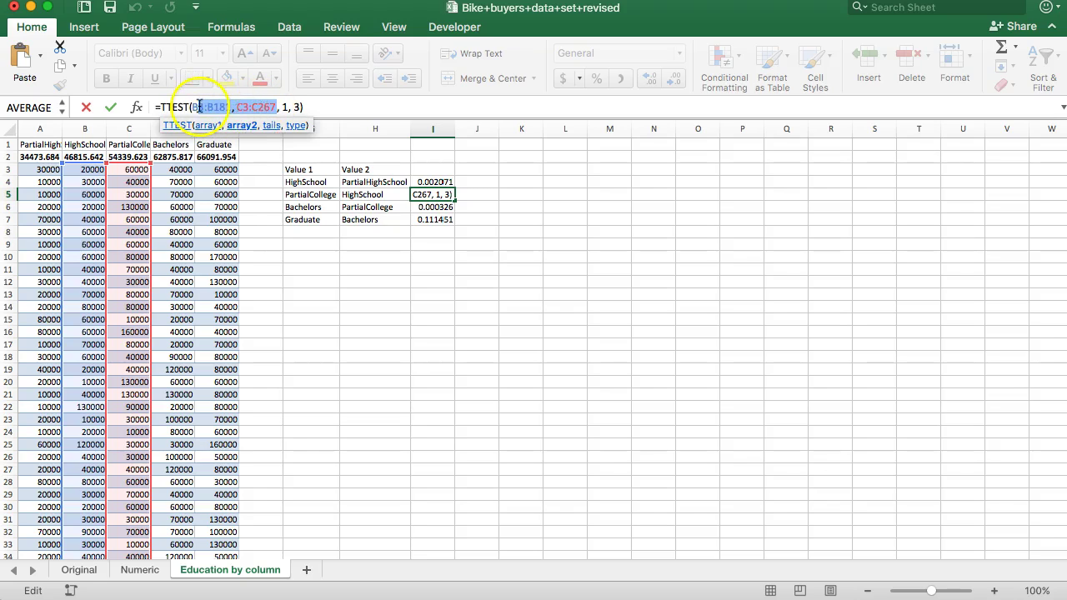
{"action": "left_click", "coordinate": [206, 107]}
{"action": "left_click", "coordinate": [286, 107]}
{"action": "left_click_drag", "start_coordinate": [286, 106], "coordinate": [301, 106]}
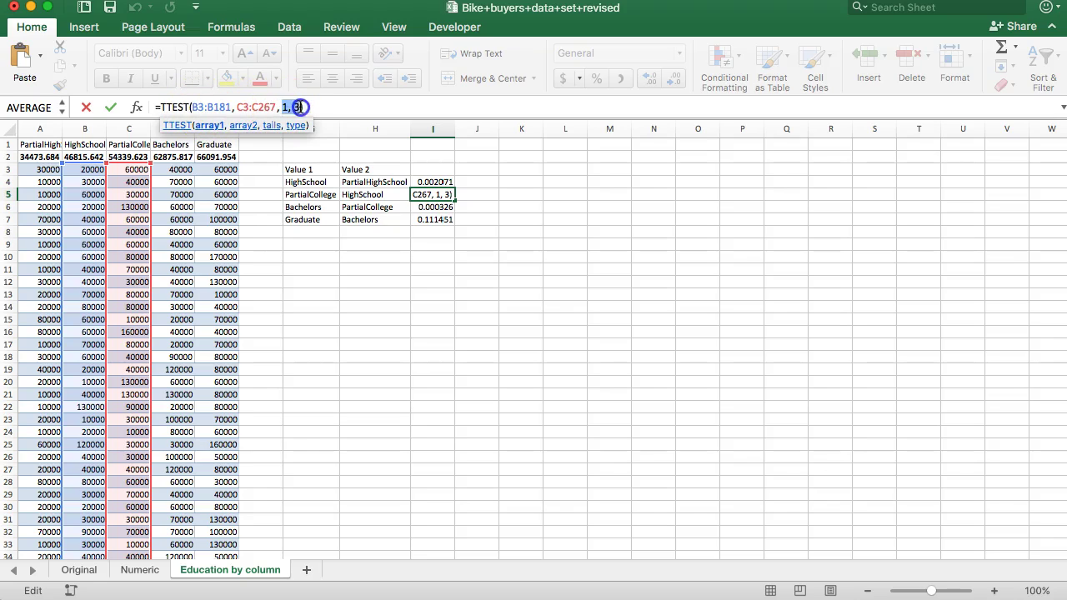
{"action": "key", "text": "Return"}
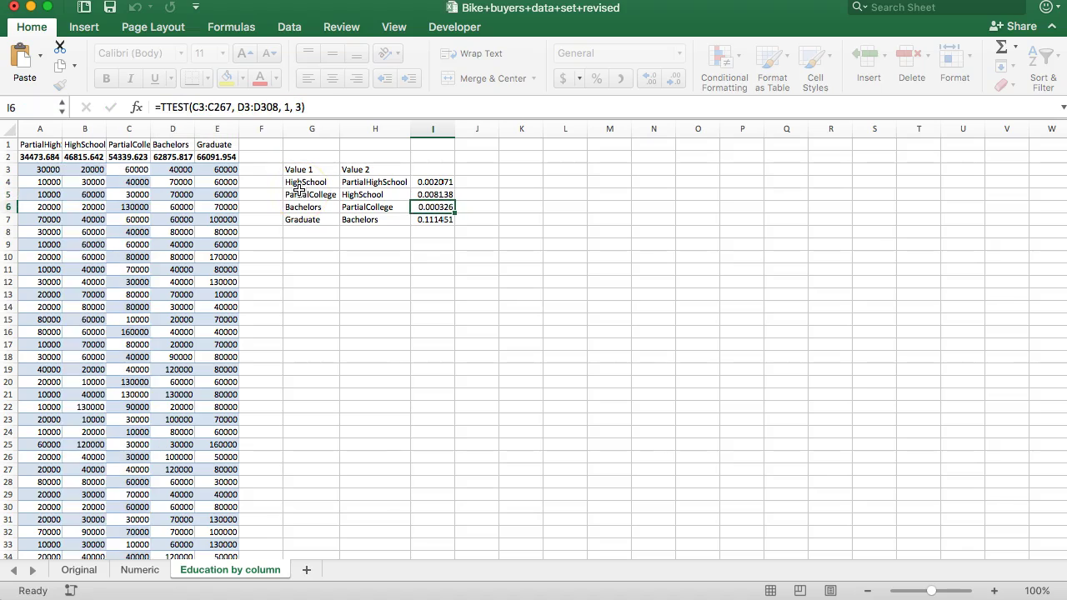
{"action": "key", "text": "Up"}
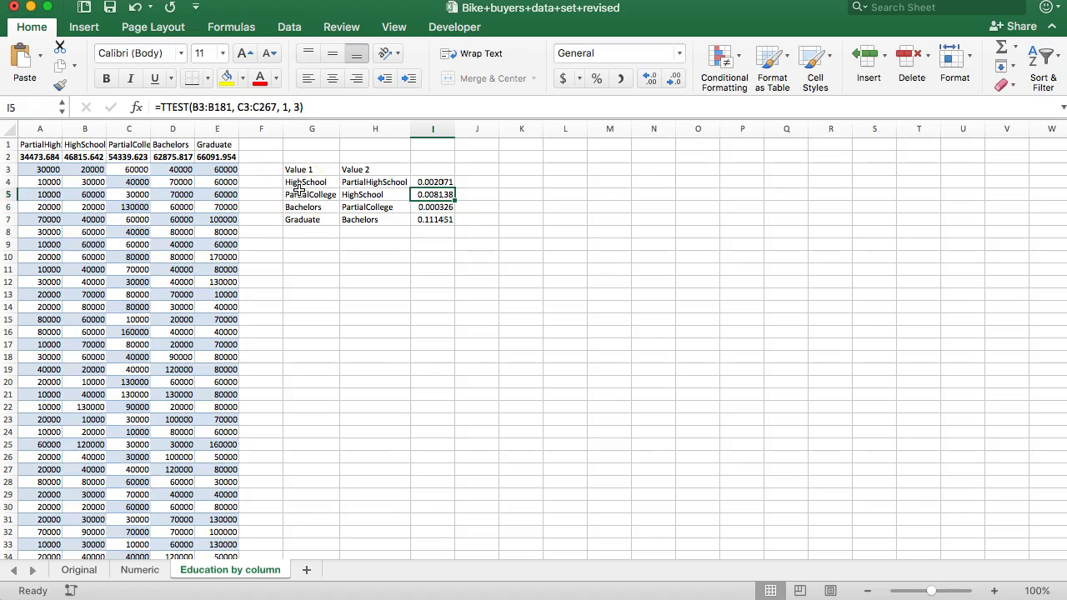
{"action": "left_click", "coordinate": [444, 195]}
{"action": "left_click", "coordinate": [446, 196]}
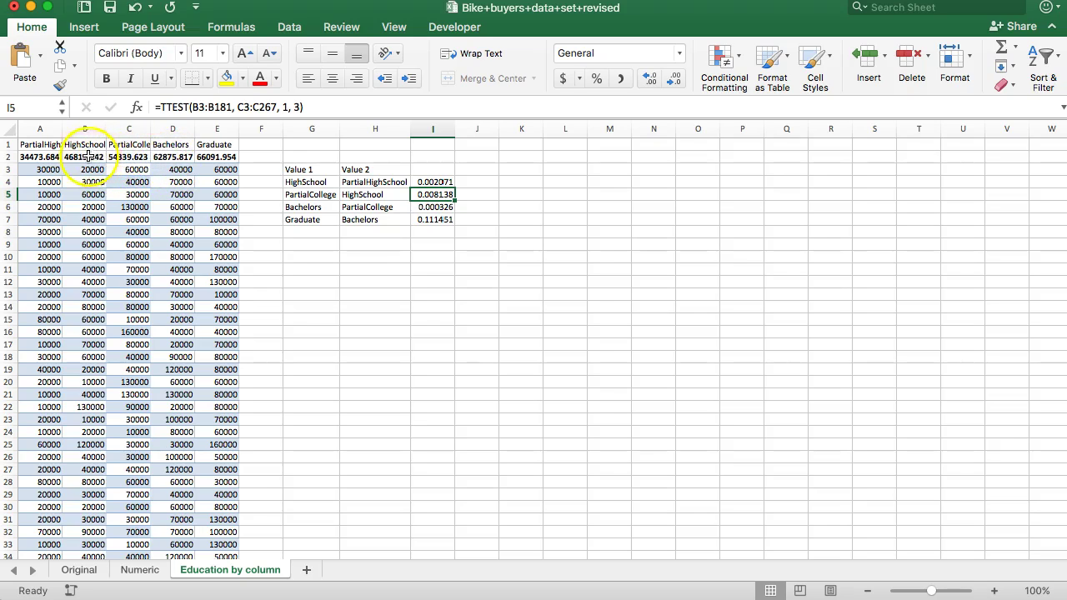
{"action": "scroll", "coordinate": [798, 240], "scroll_direction": "down", "scroll_amount": 5}
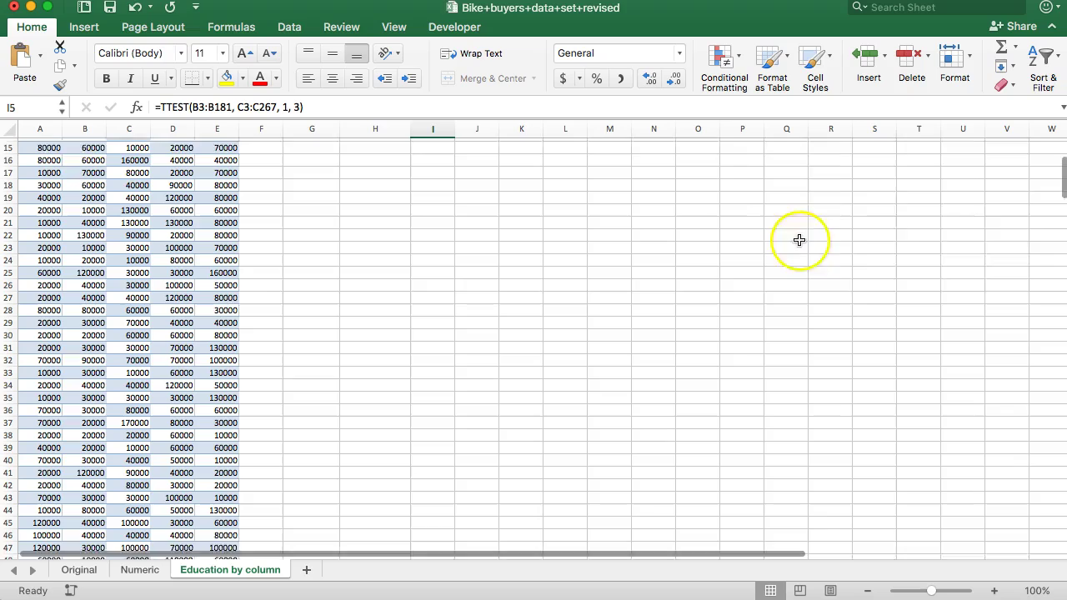
{"action": "left_click_drag", "start_coordinate": [1055, 171], "coordinate": [1039, 398]}
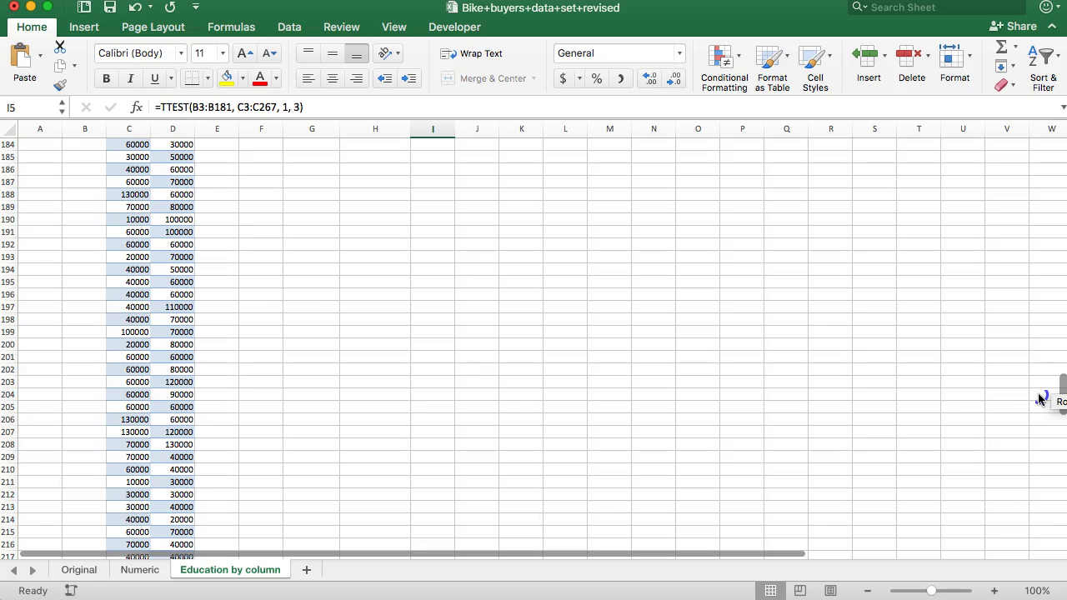
{"action": "left_click_drag", "start_coordinate": [1038, 399], "coordinate": [1029, 161]}
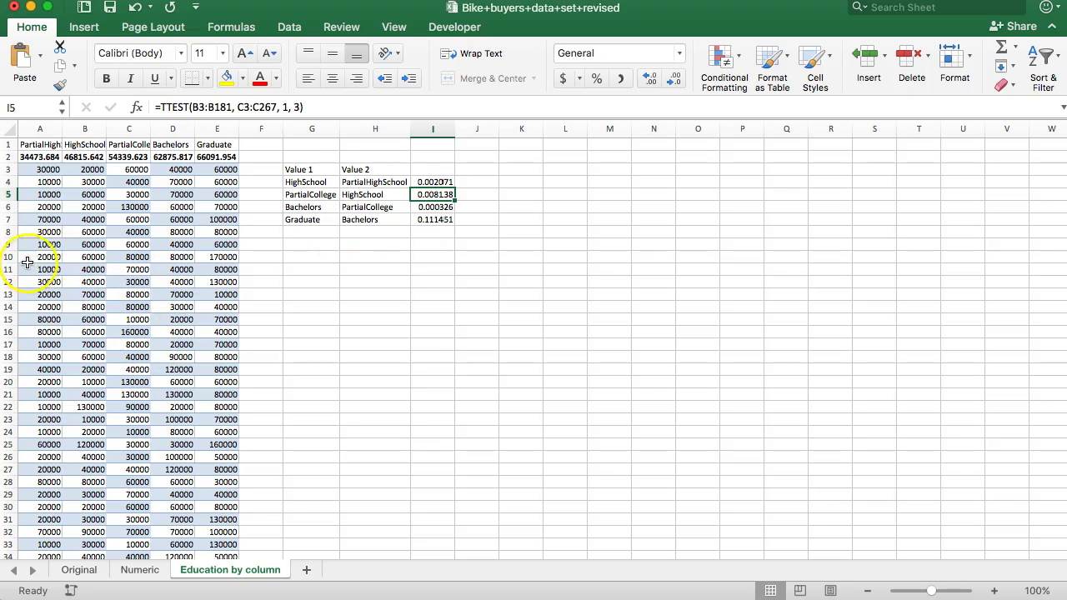
{"action": "left_click_drag", "start_coordinate": [29, 169], "coordinate": [221, 285]}
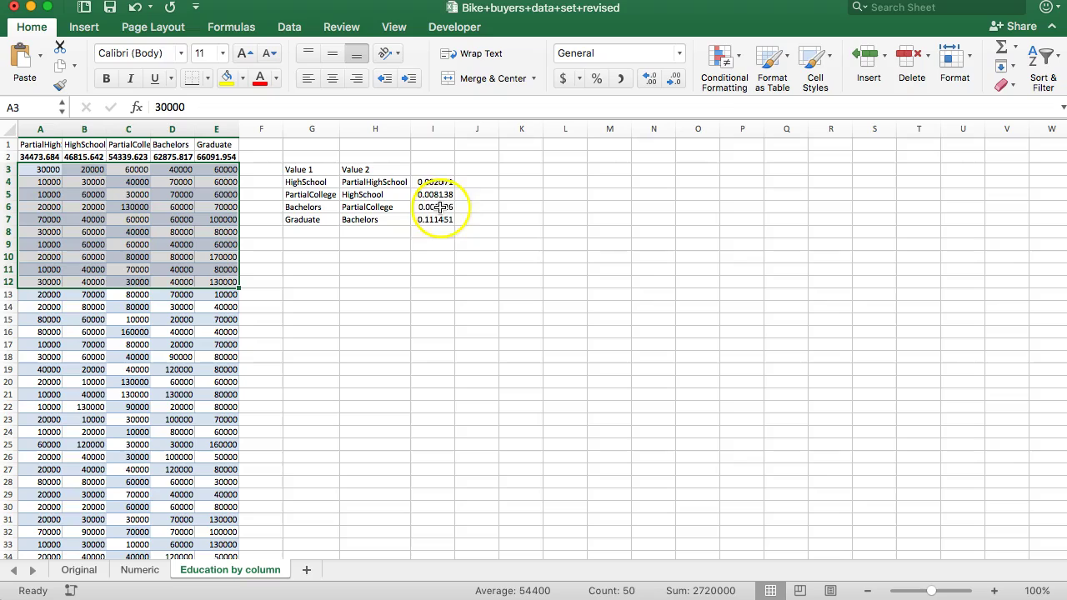
{"action": "left_click", "coordinate": [163, 168]}
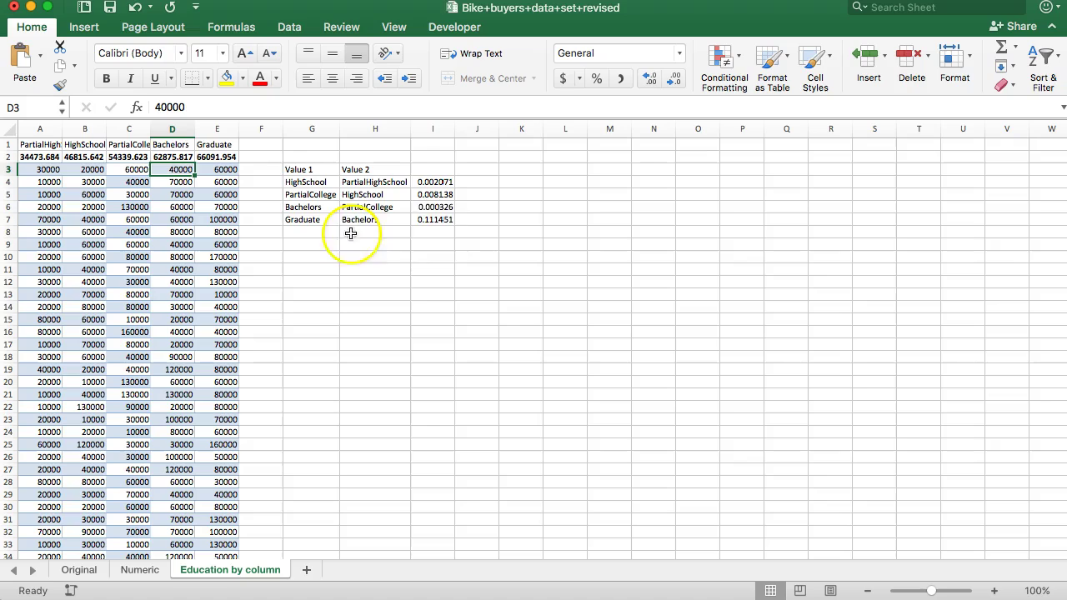
{"action": "left_click", "coordinate": [435, 221]}
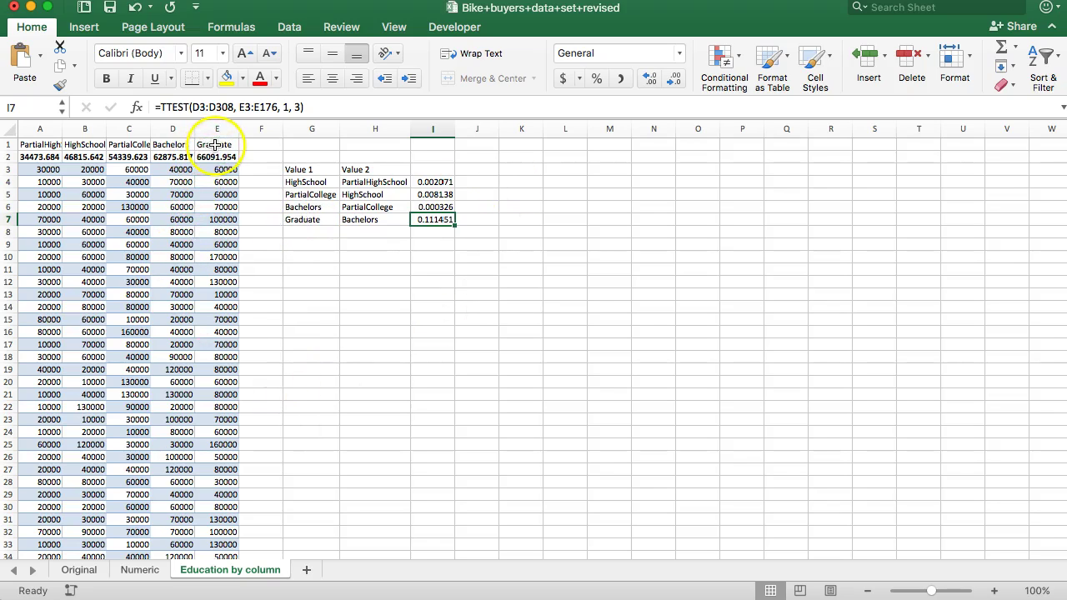
{"action": "left_click", "coordinate": [215, 144]}
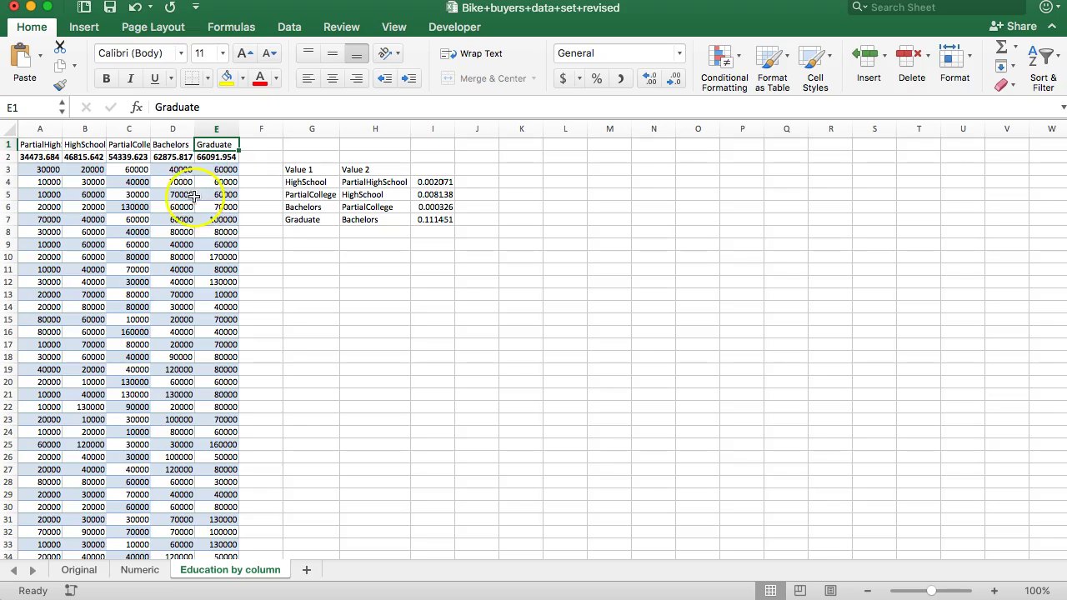
{"action": "left_click_drag", "start_coordinate": [175, 170], "coordinate": [205, 208]}
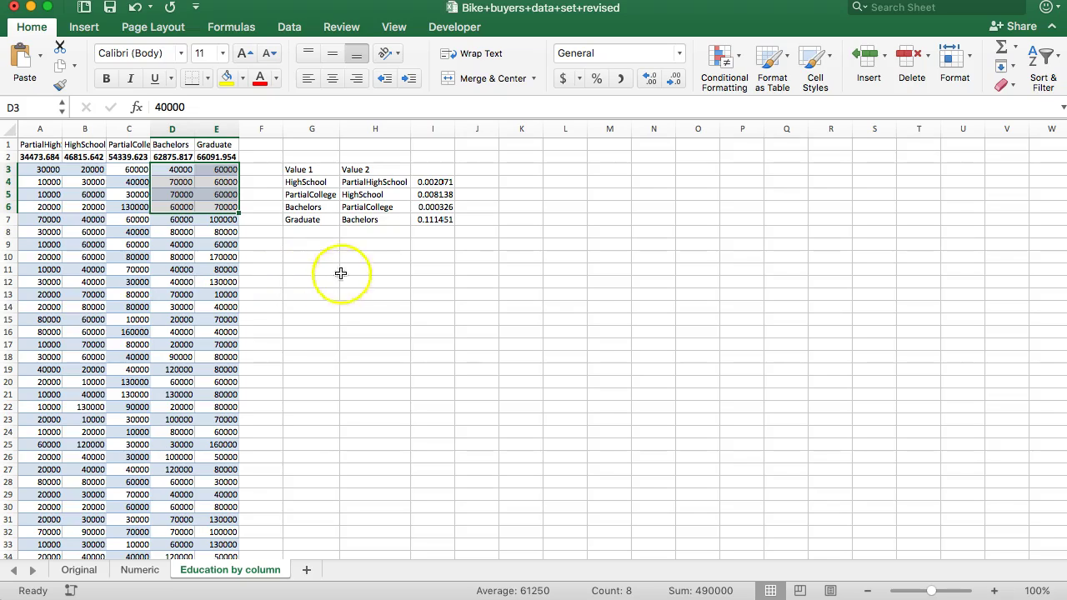
{"action": "left_click", "coordinate": [320, 222]}
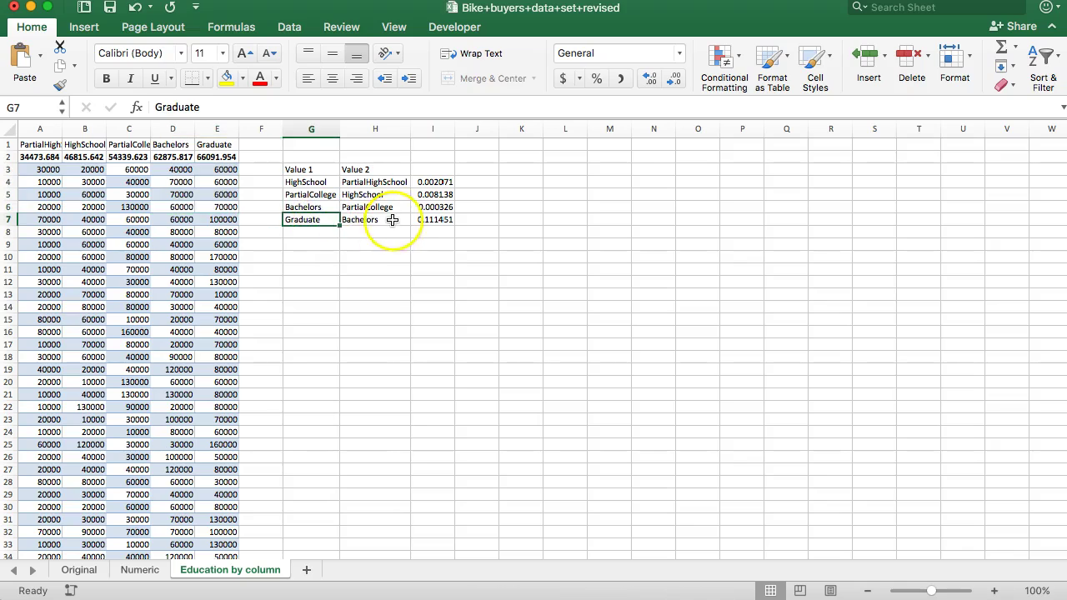
{"action": "left_click", "coordinate": [392, 220]}
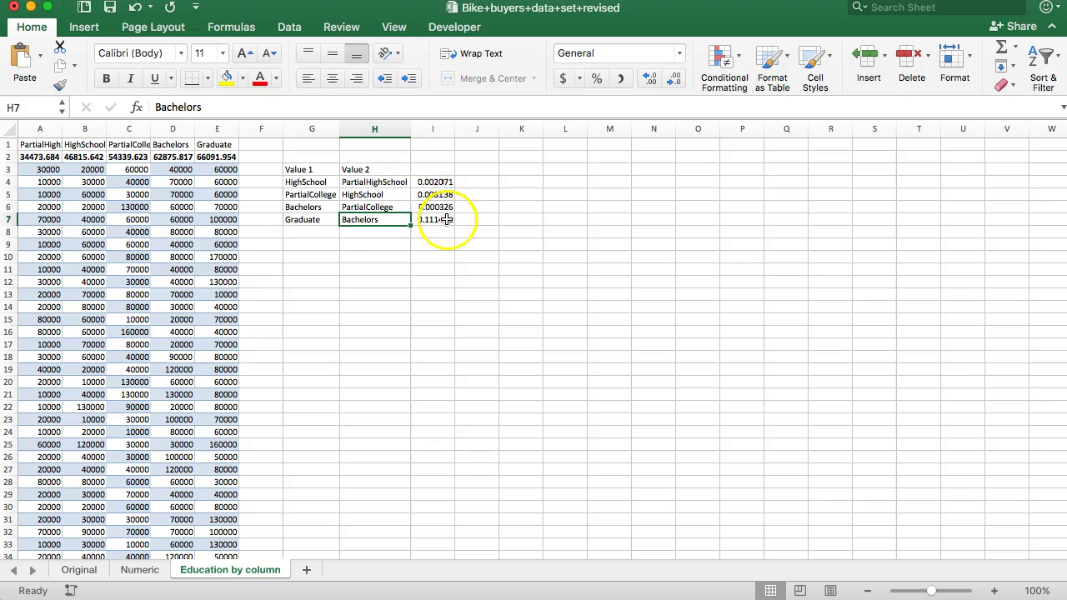
{"action": "left_click_drag", "start_coordinate": [93, 220], "coordinate": [191, 307]}
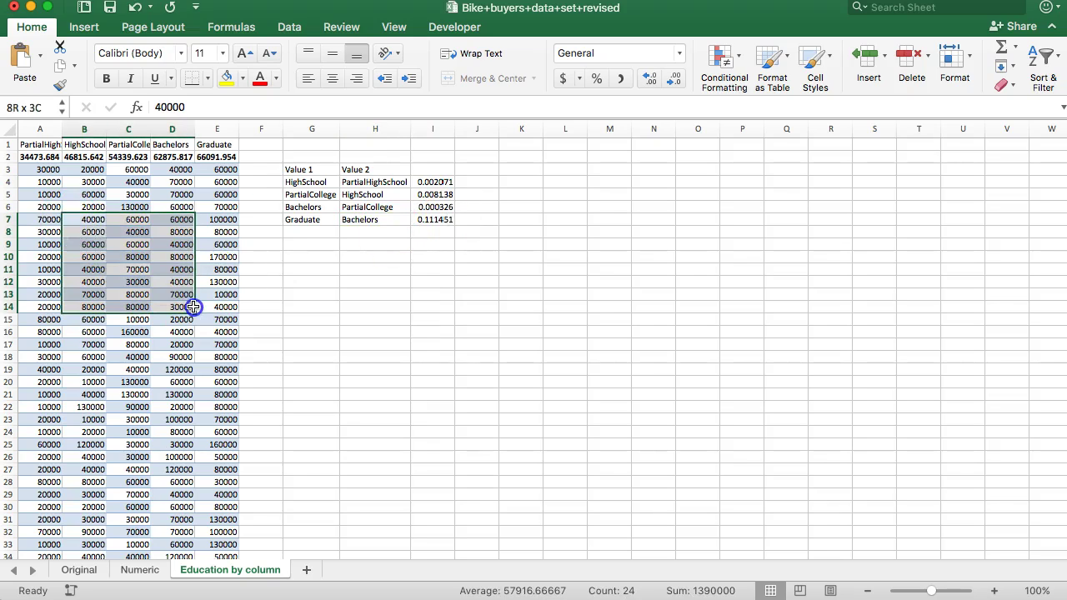
{"action": "left_click", "coordinate": [42, 157]}
{"action": "left_click_drag", "start_coordinate": [41, 157], "coordinate": [88, 157]}
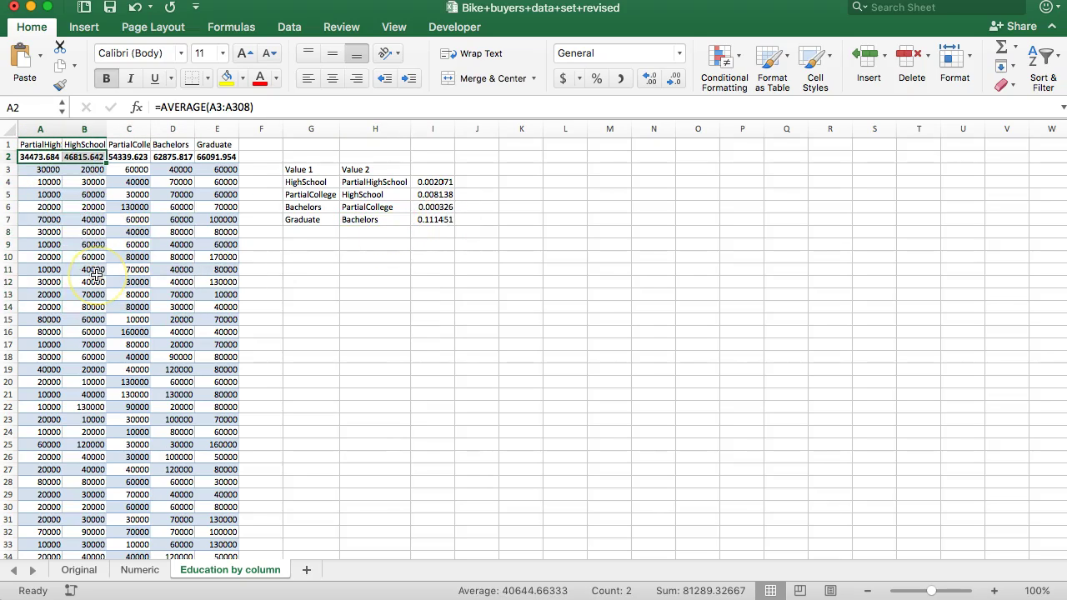